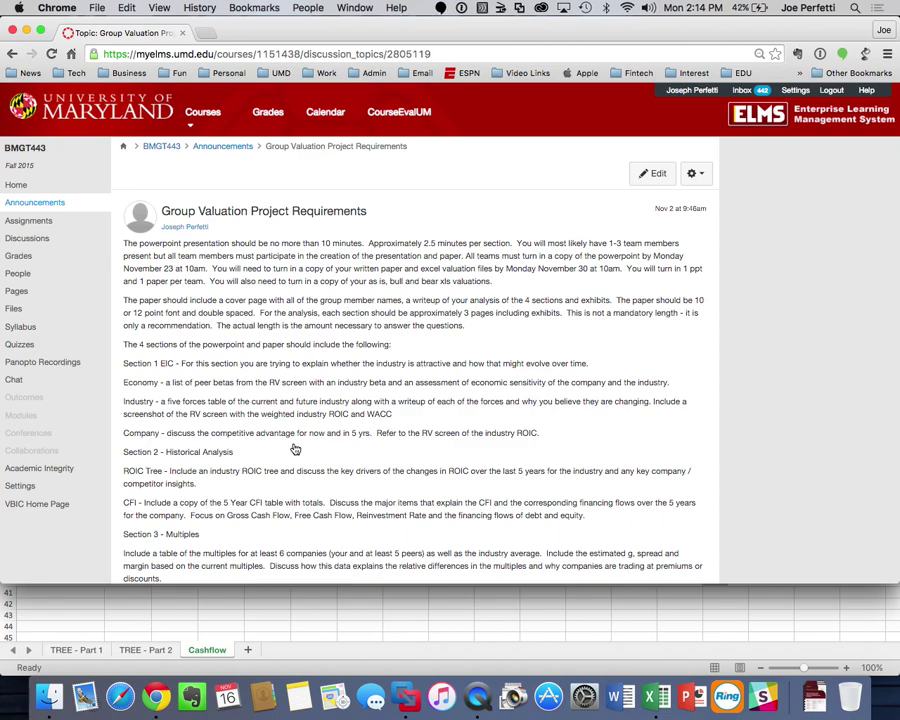
Review the BMGT443 course Files list with supertree-wag.xlsx, then return to the supertree workbook
{"action": "left_click", "coordinate": [17, 308]}
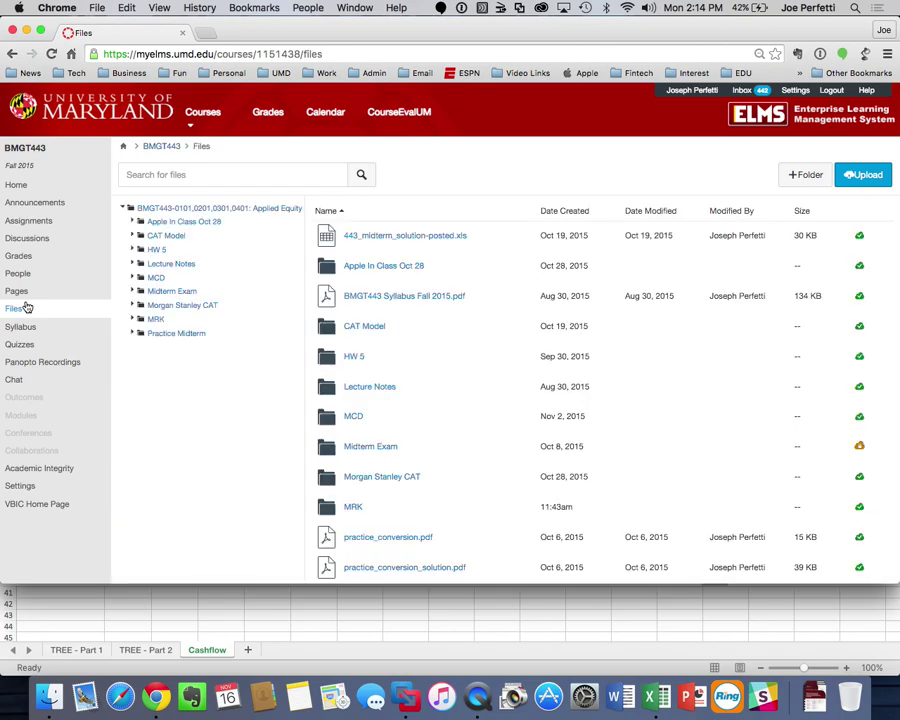
{"action": "scroll", "coordinate": [381, 363], "scroll_direction": "down", "scroll_amount": 5}
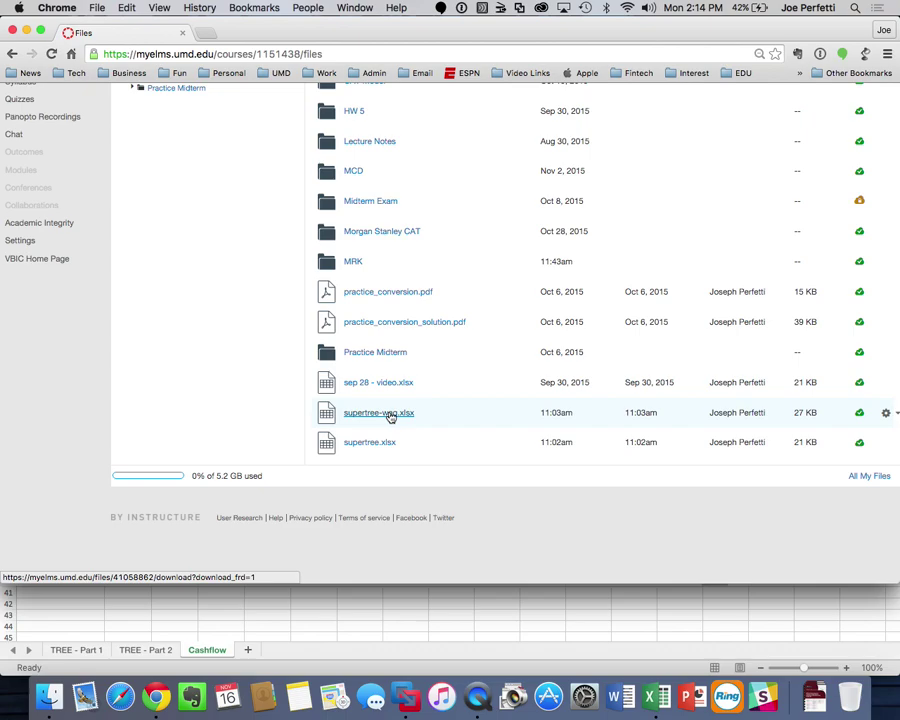
{"action": "left_click", "coordinate": [390, 606]}
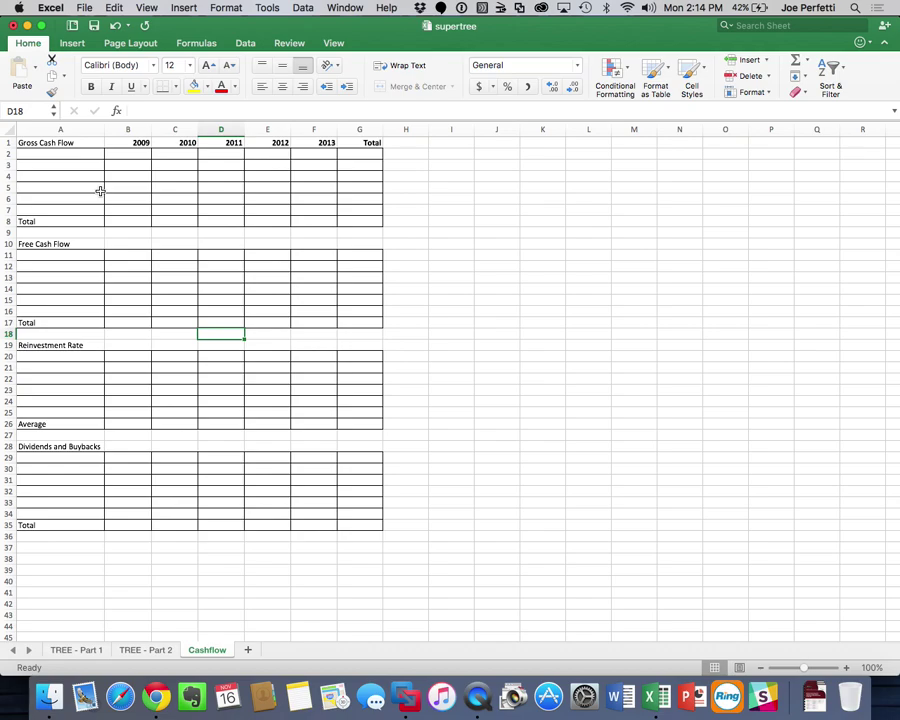
Change the last Cashflow year heading in F1 from 2013 to 2014
{"action": "left_click", "coordinate": [328, 143]}
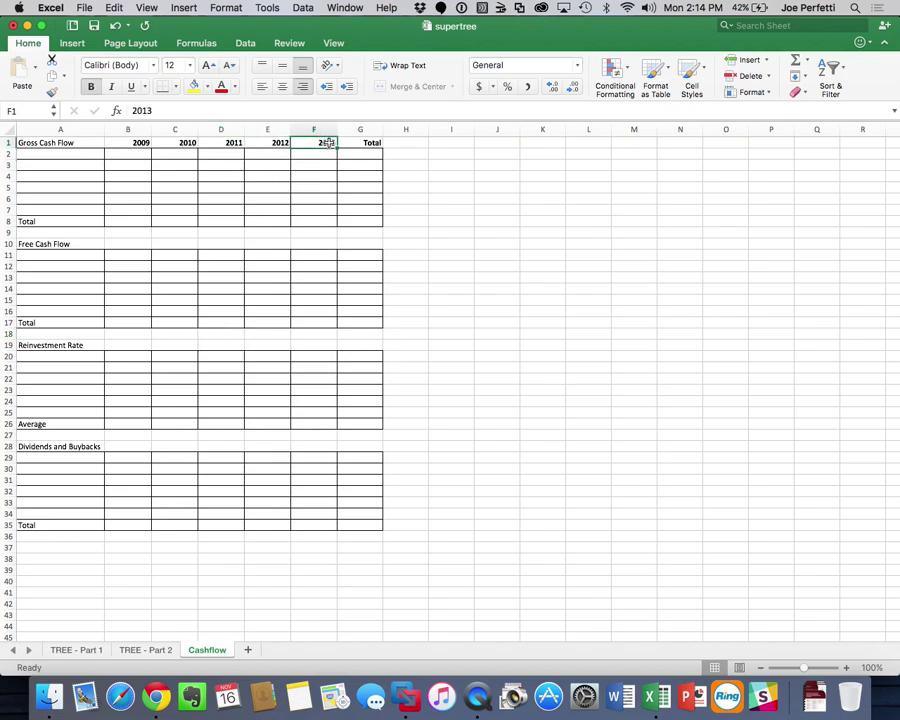
{"action": "type", "text": "2014"}
{"action": "key", "text": "Return"}
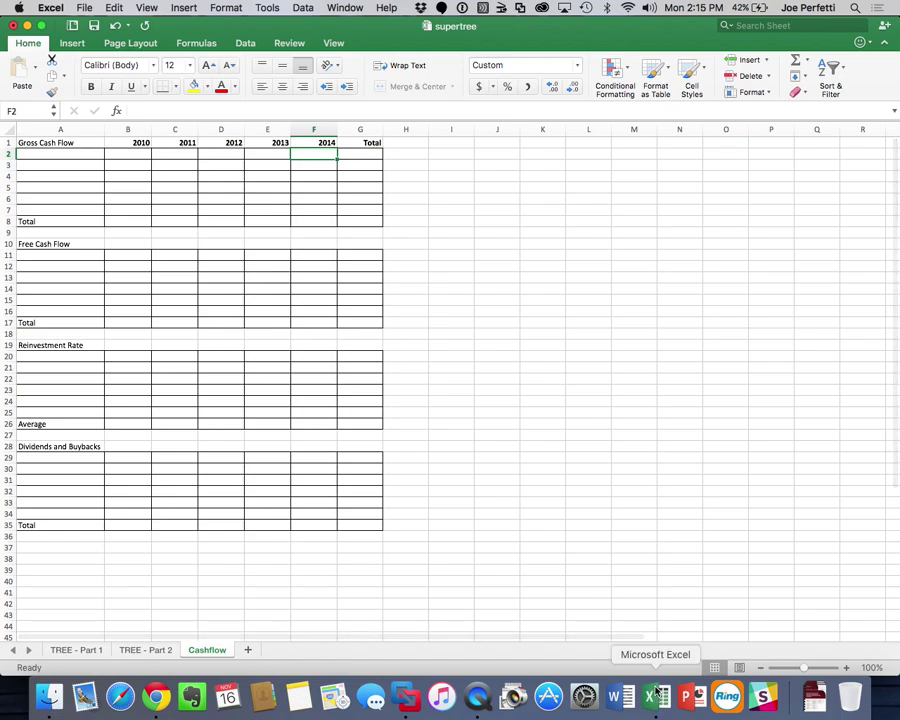
{"action": "left_click", "coordinate": [53, 710]}
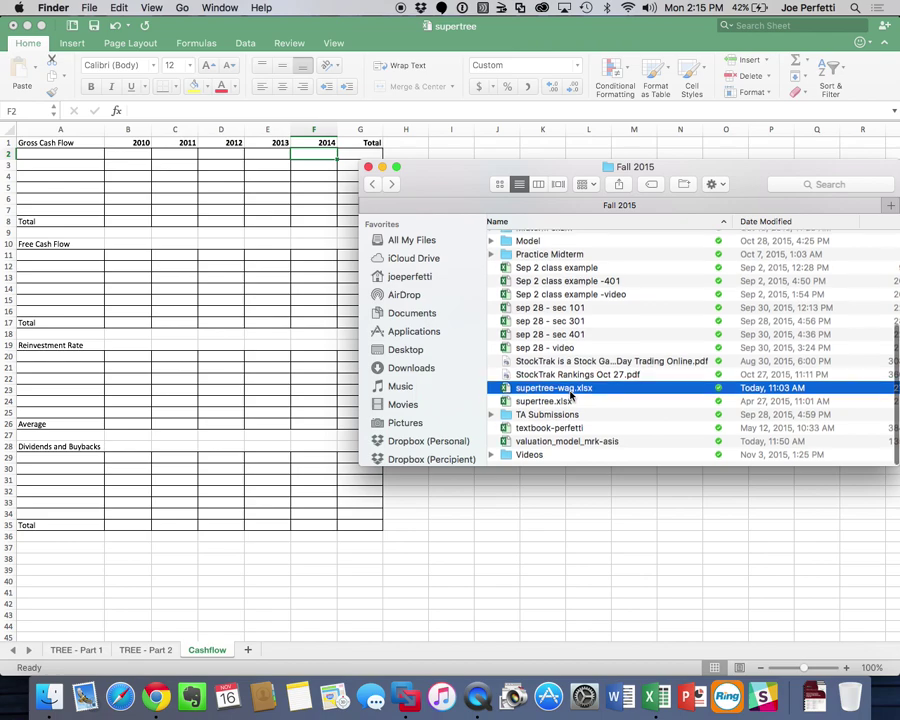
Open valuation_model_mrk-asis.xlsx from the HW 9 folder in Finder
{"action": "scroll", "coordinate": [571, 397], "scroll_direction": "up", "scroll_amount": 10}
{"action": "scroll", "coordinate": [571, 392], "scroll_direction": "down", "scroll_amount": 5}
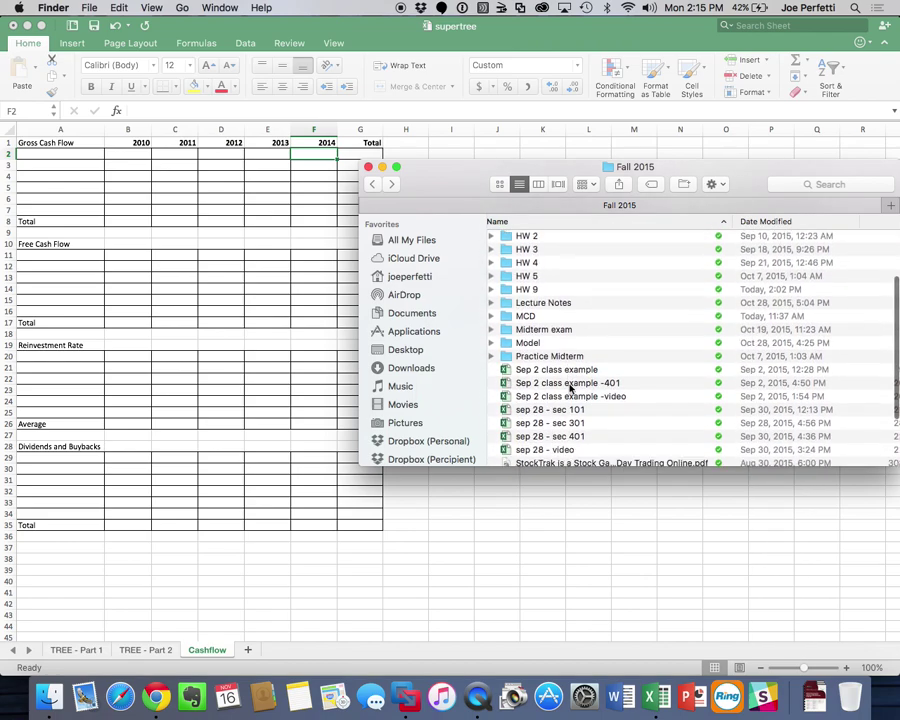
{"action": "double_click", "coordinate": [520, 290]}
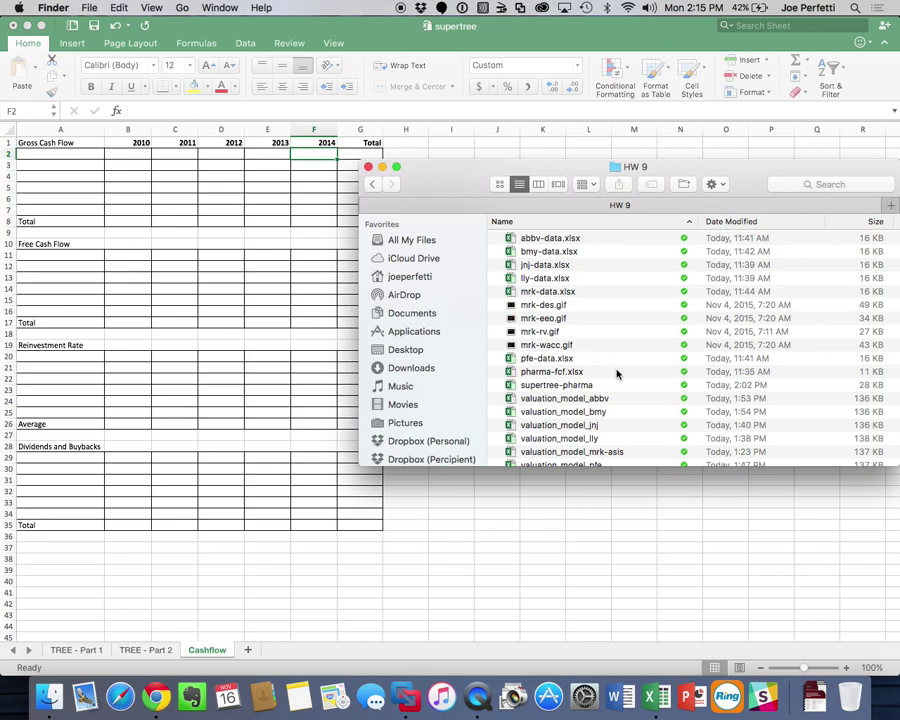
{"action": "scroll", "coordinate": [615, 372], "scroll_direction": "down", "scroll_amount": 1}
{"action": "double_click", "coordinate": [565, 447]}
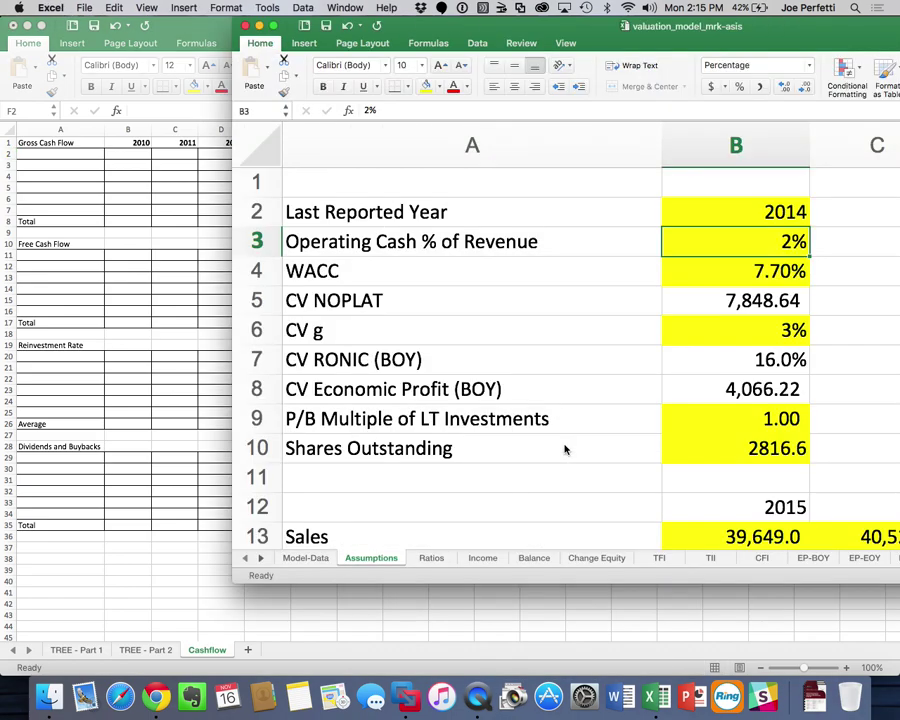
Show the valuation model's CFI sheet, scrolled to the top
{"action": "left_click", "coordinate": [762, 558]}
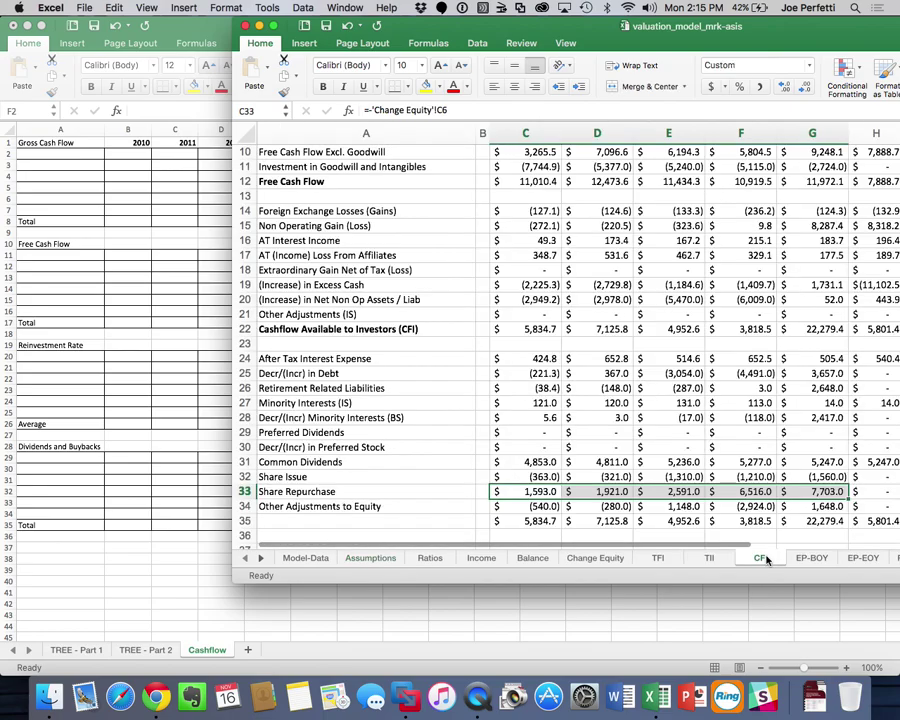
{"action": "scroll", "coordinate": [662, 228], "scroll_direction": "up", "scroll_amount": 3}
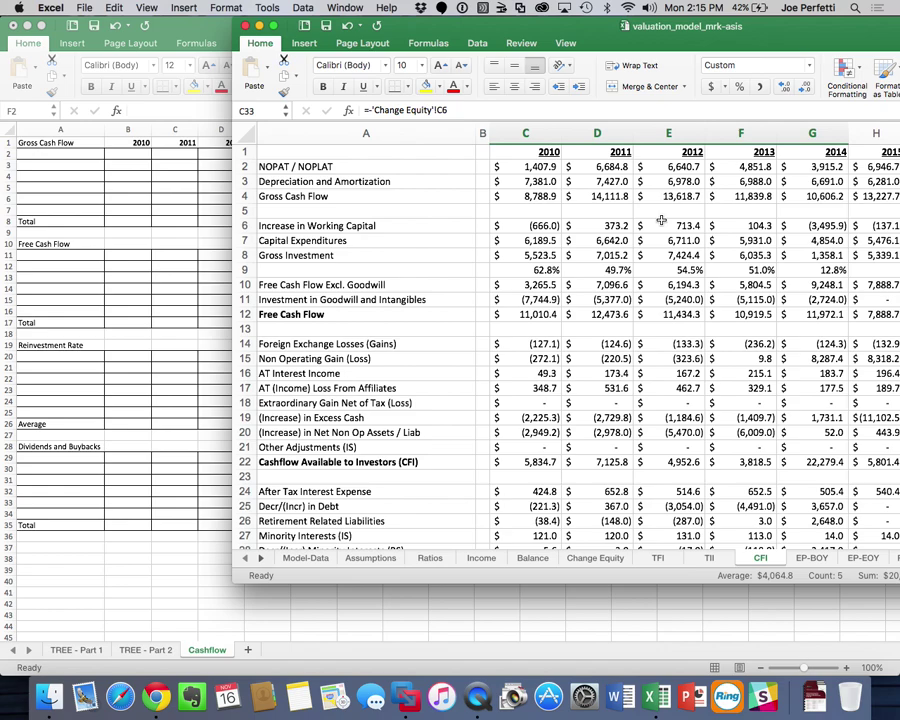
In the supertree Cashflow sheet, enter MRK and JNJ in cells A2 and A3
{"action": "left_click", "coordinate": [88, 126]}
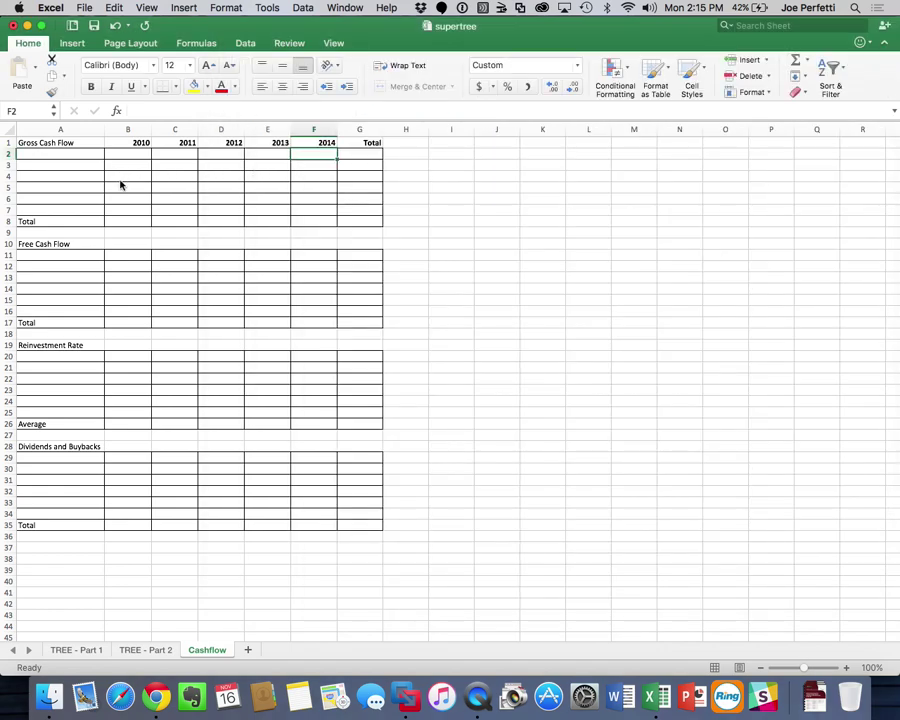
{"action": "left_click", "coordinate": [74, 153]}
{"action": "type", "text": "MR"}
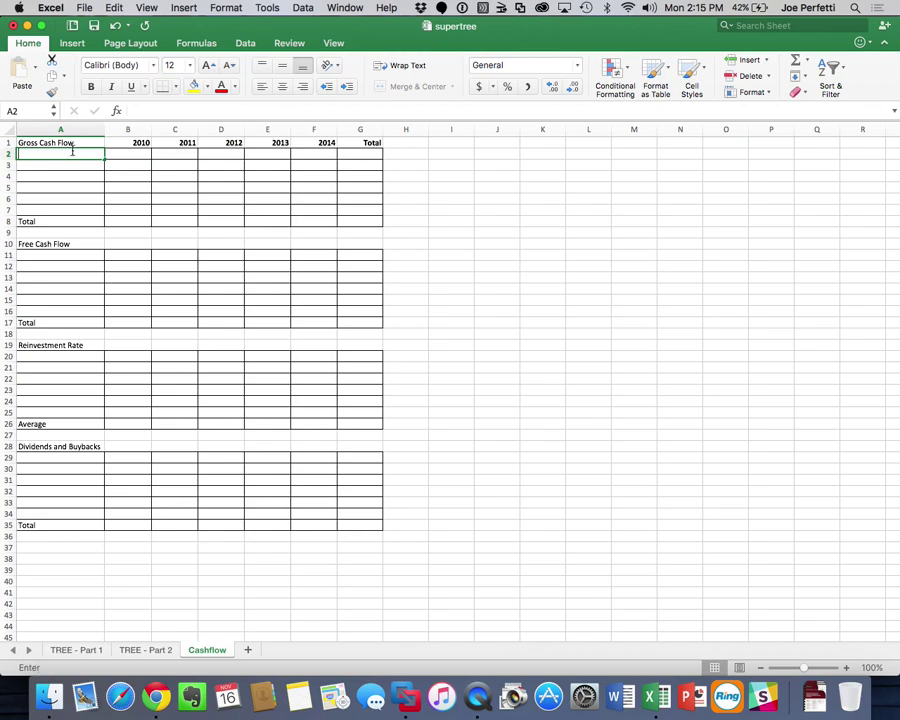
{"action": "type", "text": "K"}
{"action": "key", "text": "Return"}
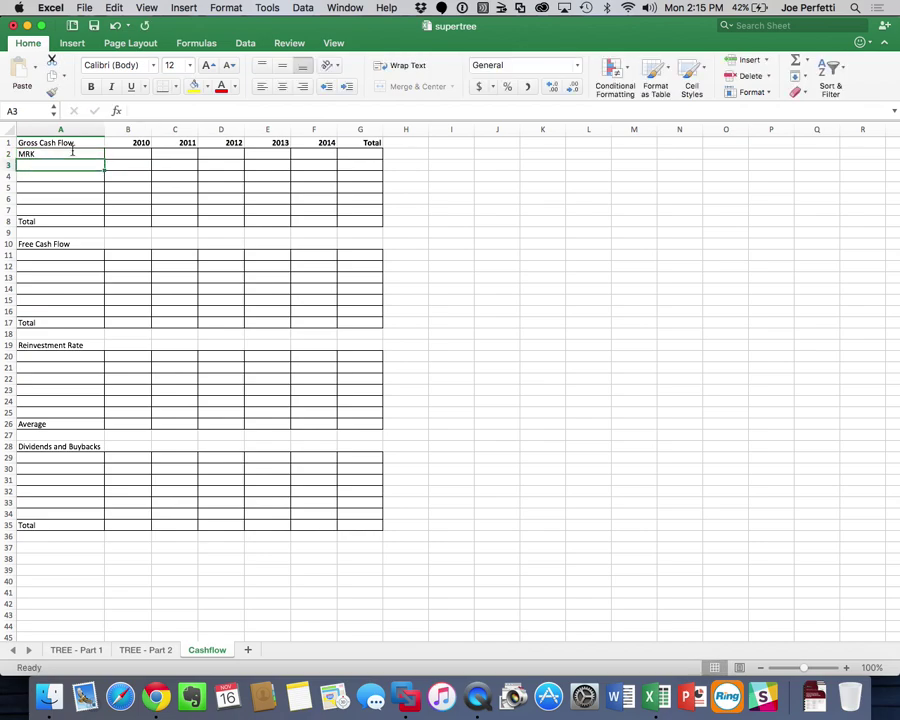
{"action": "type", "text": "JNJ"}
{"action": "key", "text": "Return"}
Add LLY in A4, correcting the PLLY typo, and PFE in A5
{"action": "type", "text": "P"}
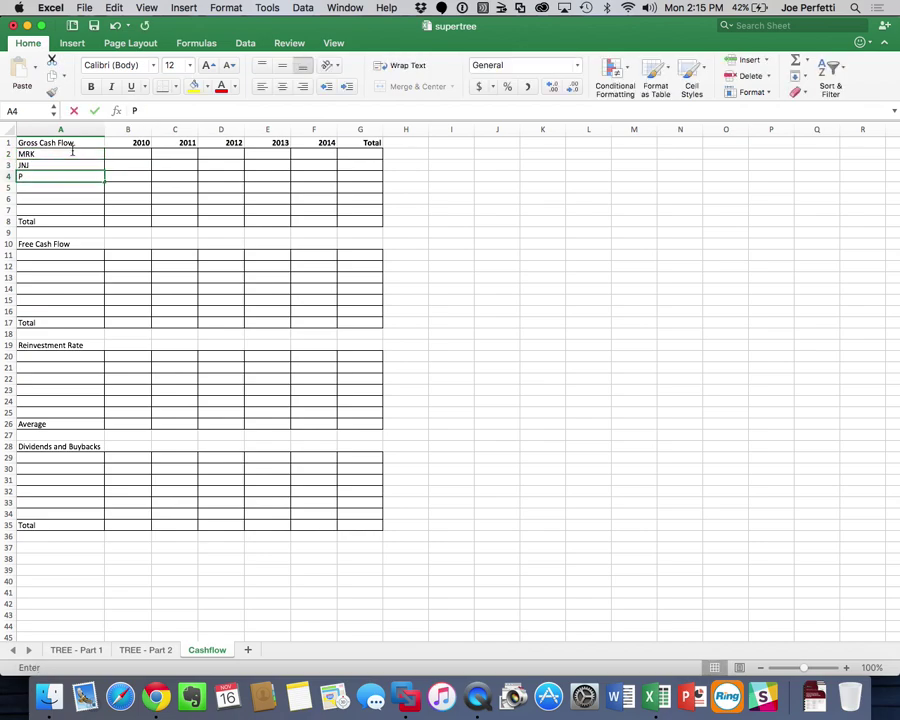
{"action": "type", "text": "LLY"}
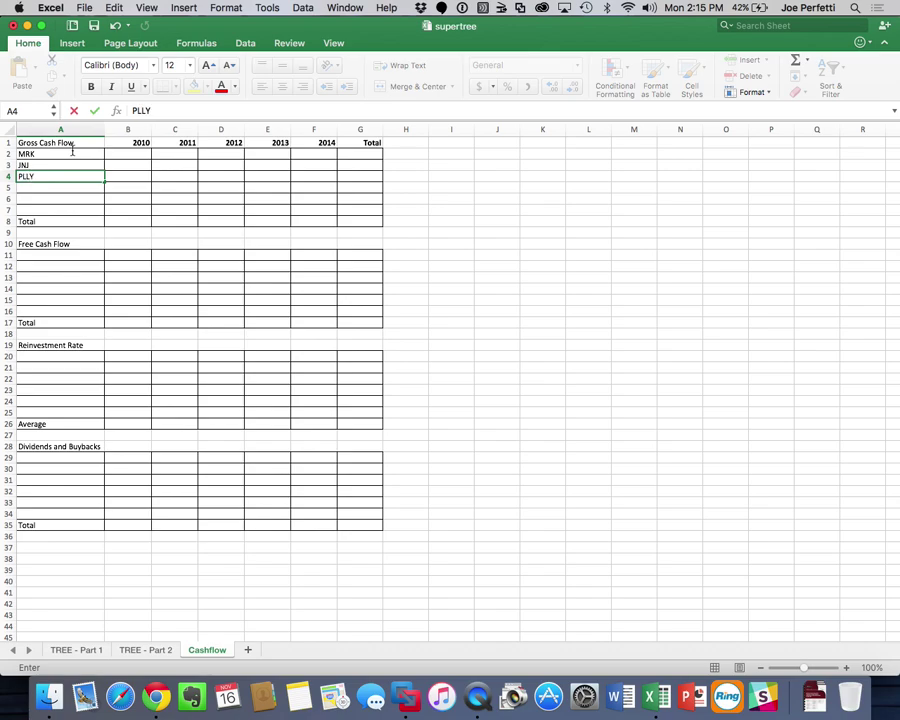
{"action": "key", "text": "Return"}
{"action": "key", "text": "Up"}
{"action": "type", "text": "LLY"}
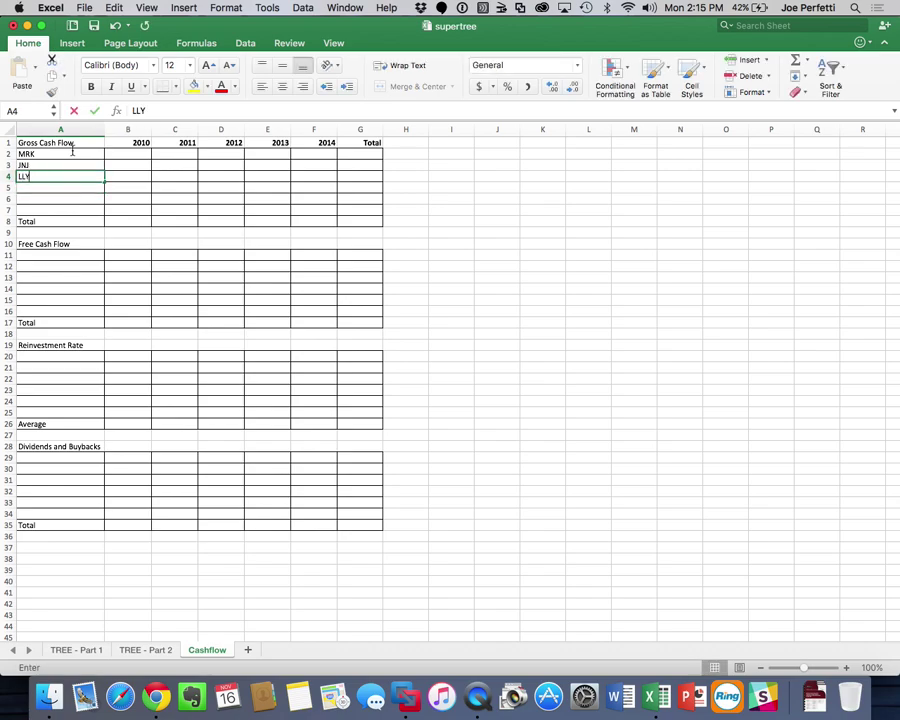
{"action": "key", "text": "Return"}
{"action": "type", "text": "PFE"}
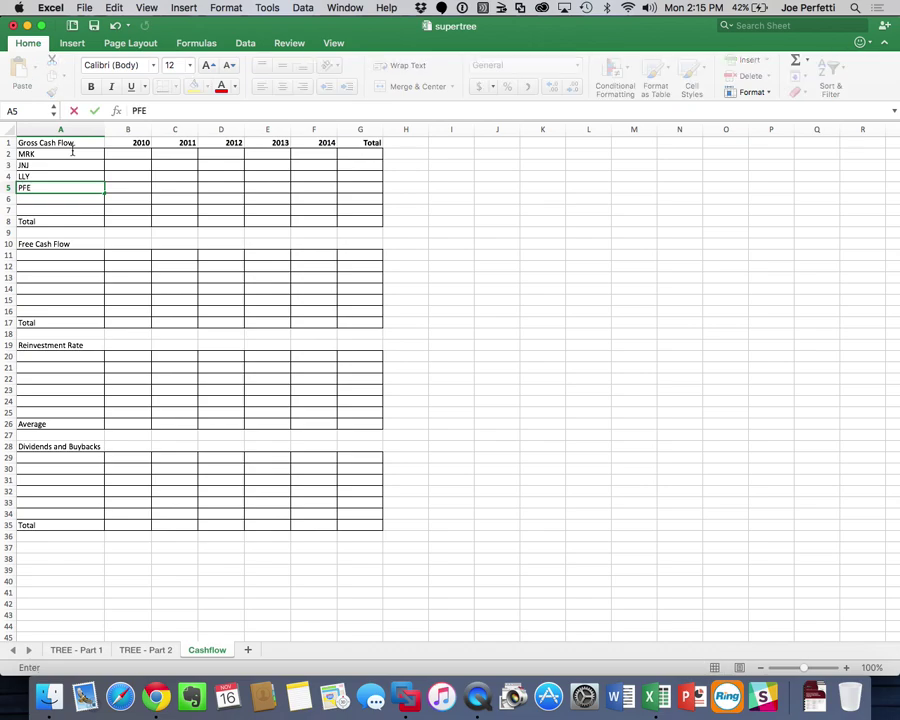
{"action": "key", "text": "Return"}
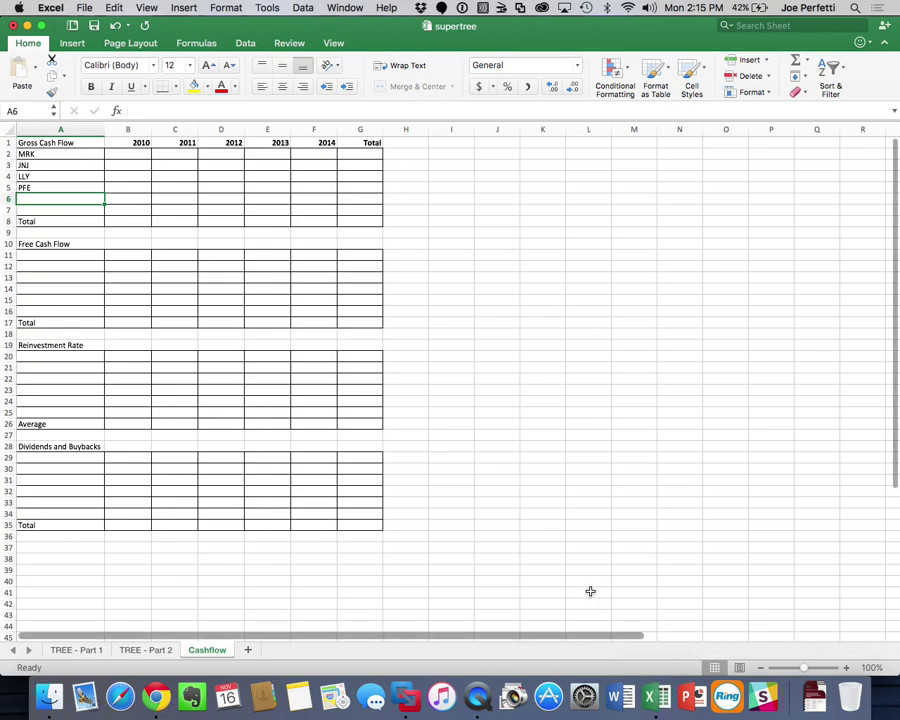
Glance at valuation_model_mrk-asis, then bring the supertree-pharma workbook to the front
{"action": "left_click", "coordinate": [345, 7]}
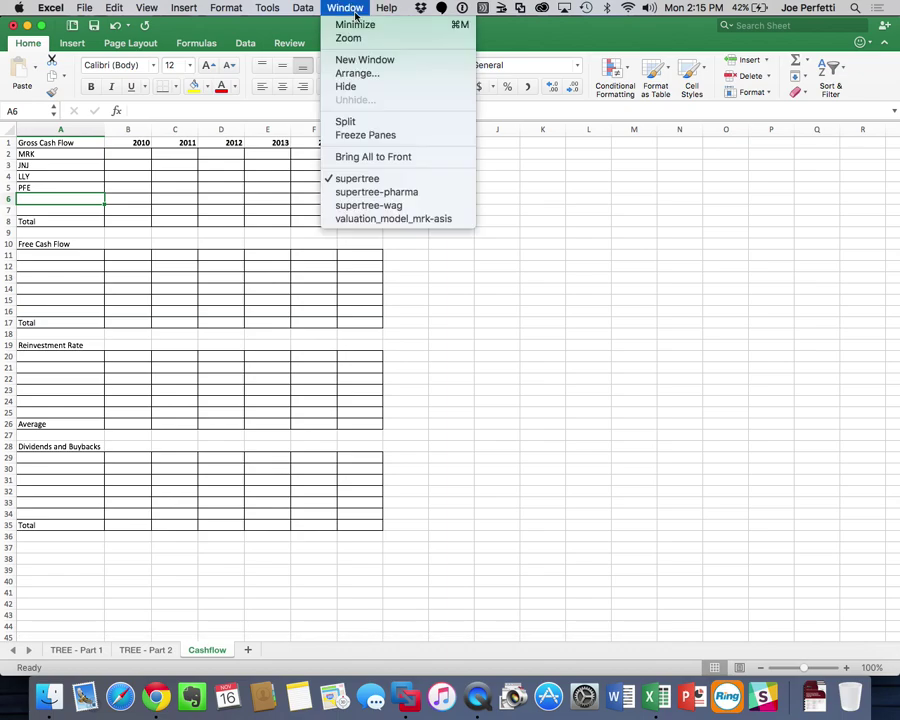
{"action": "left_click", "coordinate": [394, 218]}
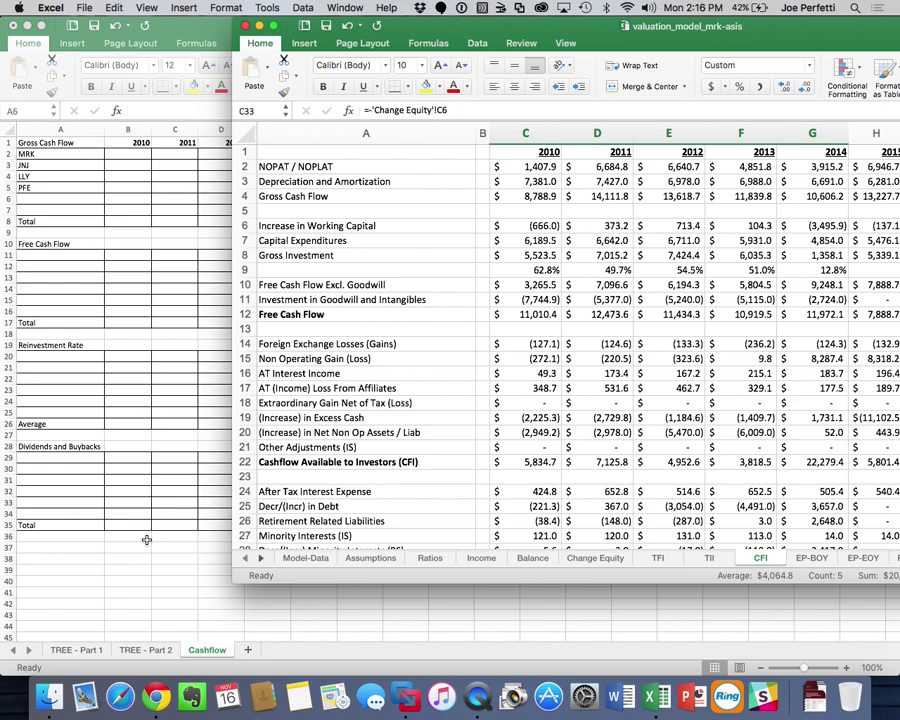
{"action": "left_click", "coordinate": [341, 8]}
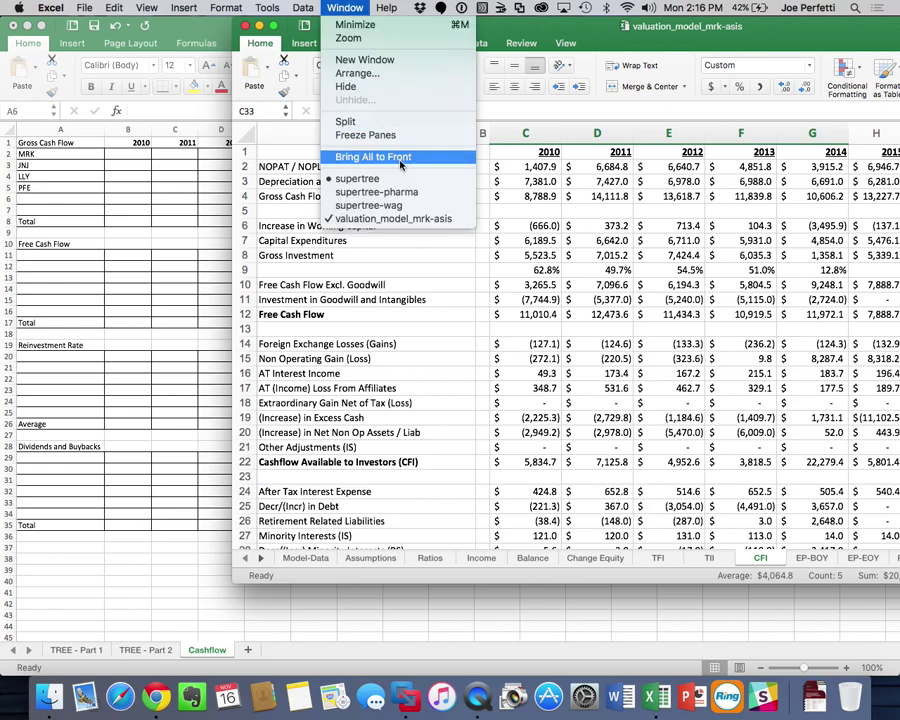
{"action": "left_click", "coordinate": [390, 192]}
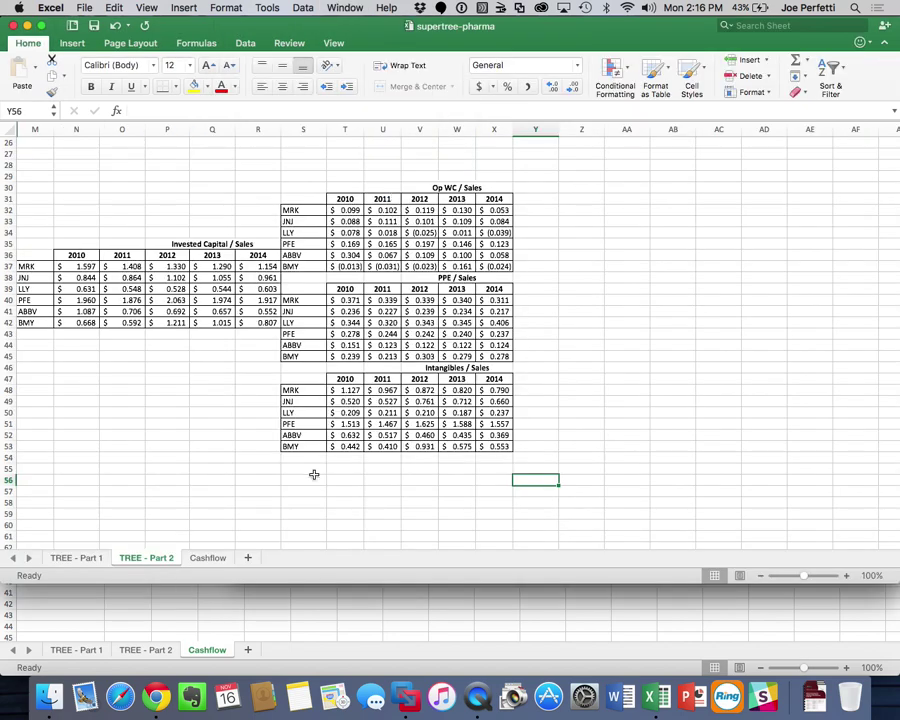
Show the supertree-pharma Cashflow sheet and make its window taller to reveal more rows
{"action": "left_click", "coordinate": [210, 557]}
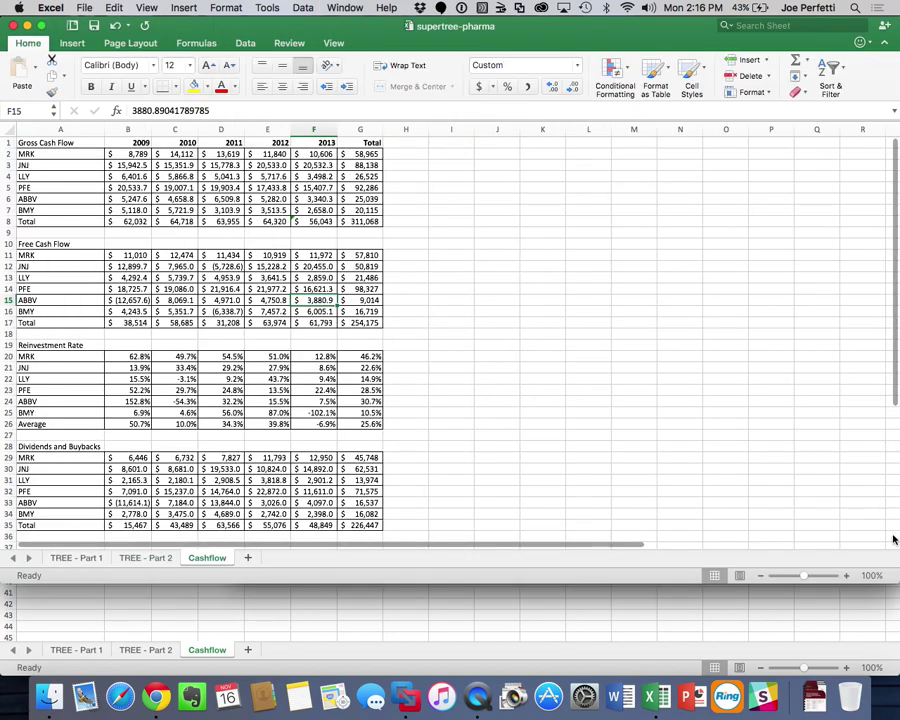
{"action": "left_click_drag", "start_coordinate": [895, 577], "coordinate": [895, 643]}
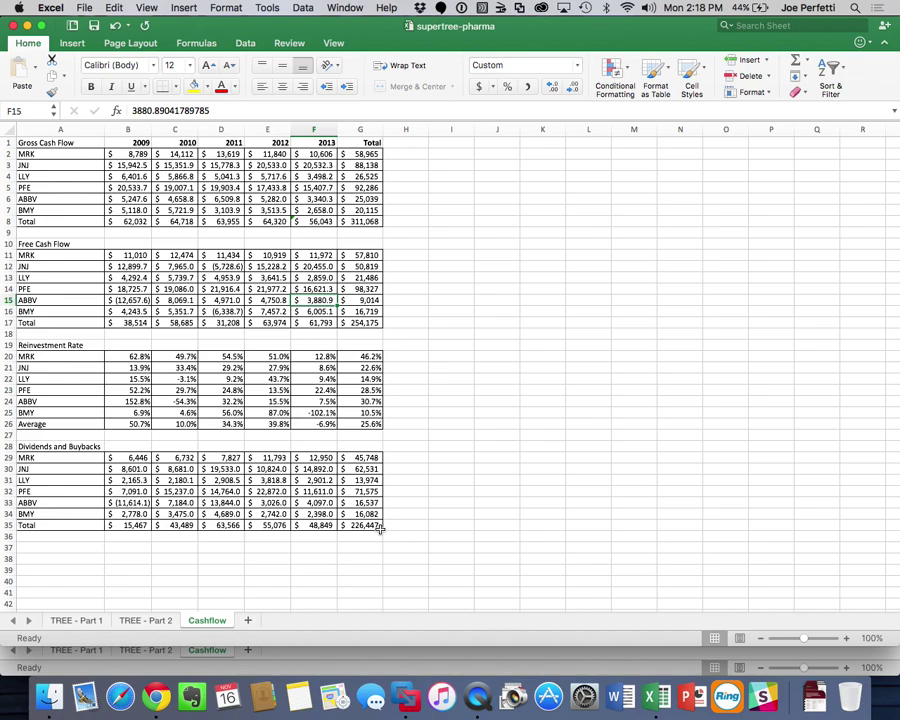
Switch to the TREE - Part 1 sheet, then bring valuation_model_mrk-asis forward
{"action": "left_click", "coordinate": [66, 621]}
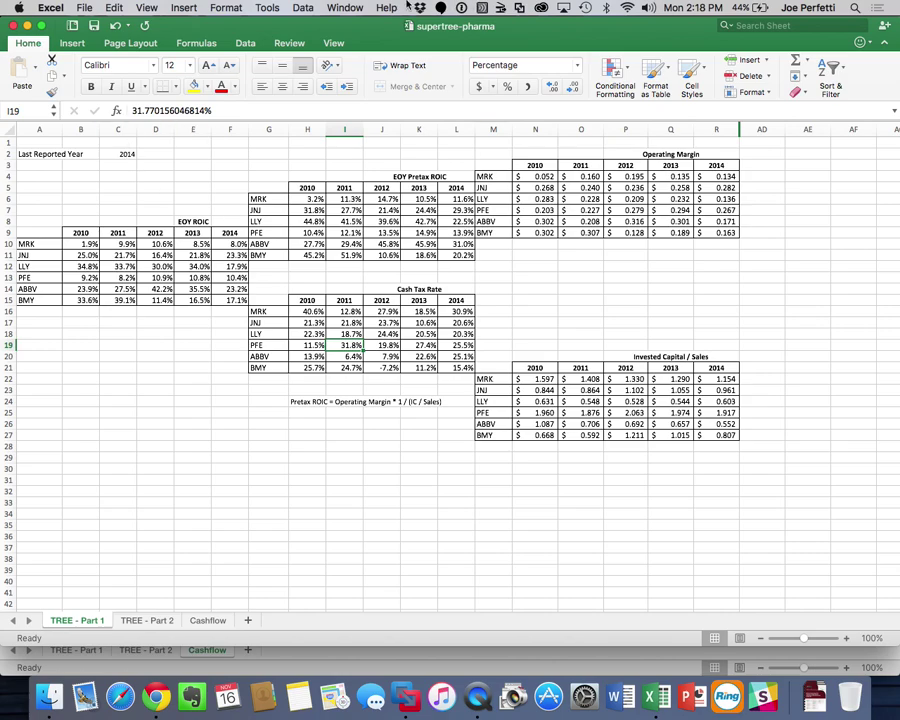
{"action": "left_click", "coordinate": [345, 7]}
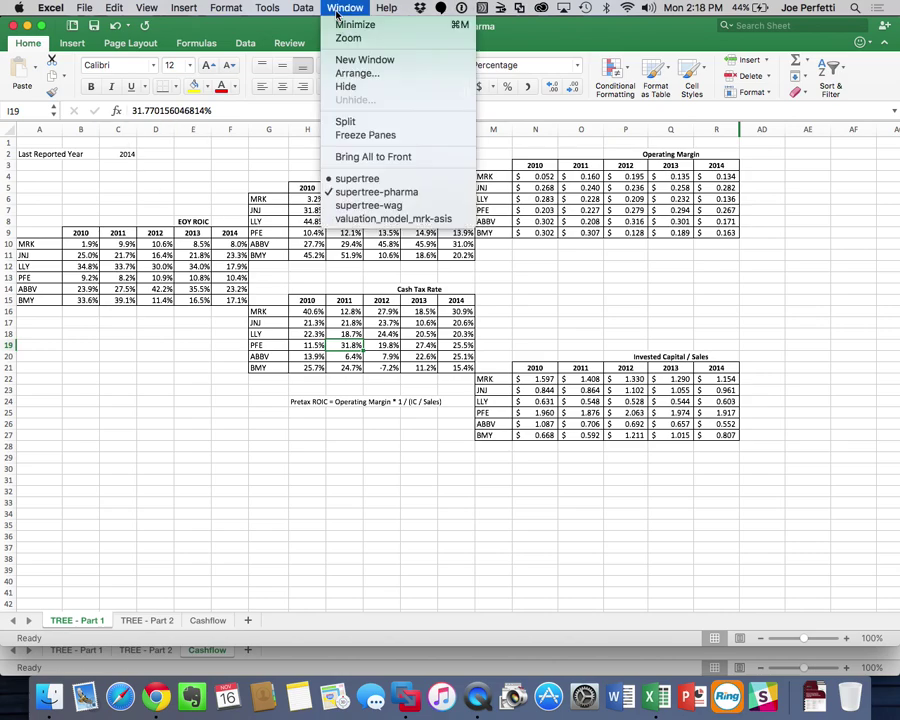
{"action": "left_click", "coordinate": [406, 218]}
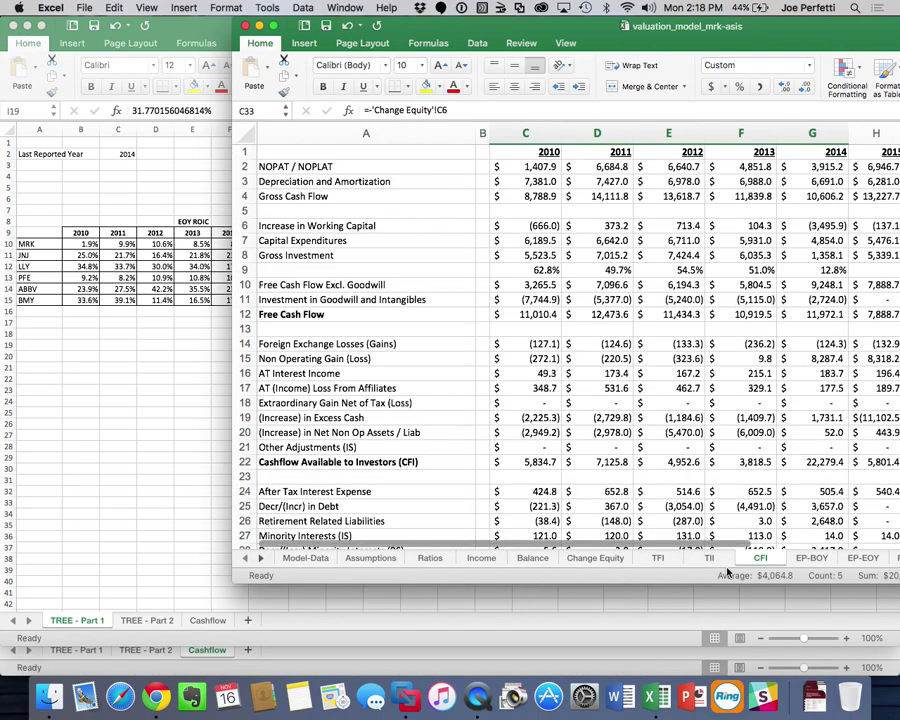
{"action": "left_click", "coordinate": [260, 560]}
{"action": "left_click", "coordinate": [260, 561]}
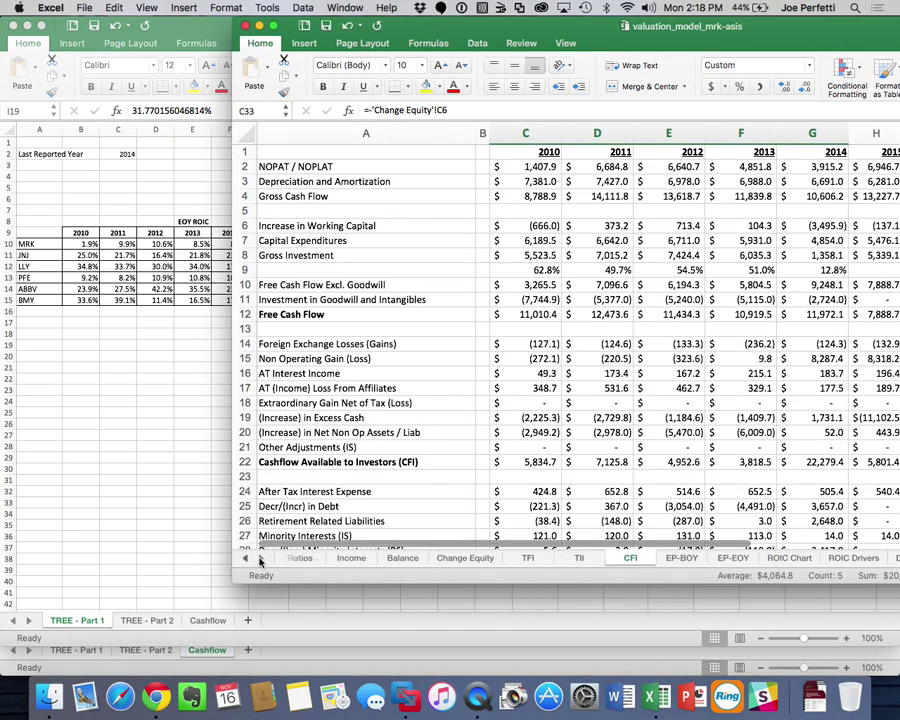
Review the valuation model's ROIC Drivers sheet, then return to supertree-pharma
{"action": "left_click", "coordinate": [856, 559]}
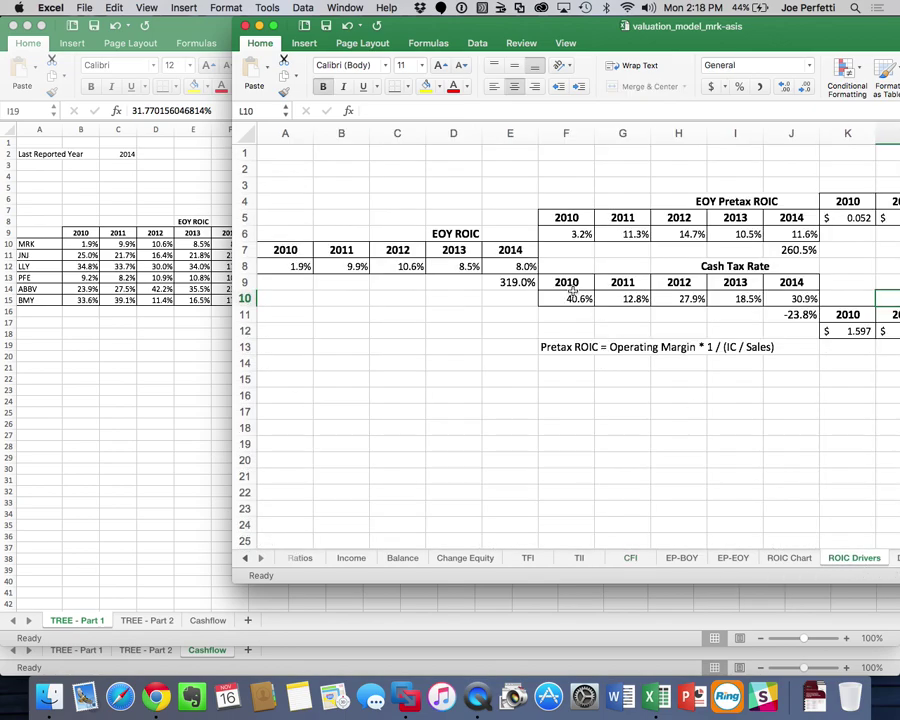
{"action": "scroll", "coordinate": [572, 290], "scroll_direction": "right", "scroll_amount": 5}
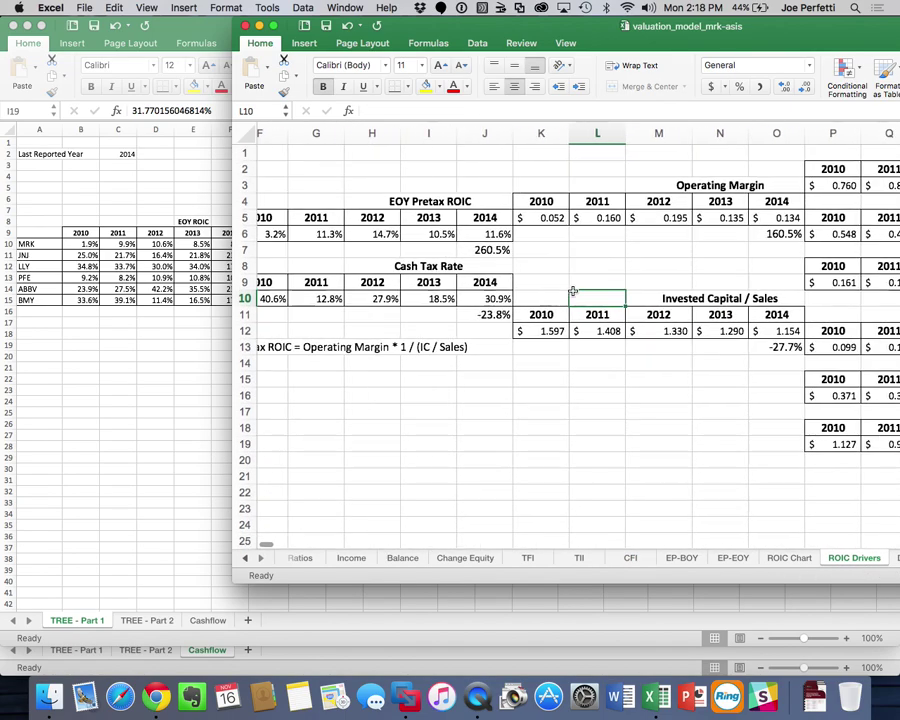
{"action": "scroll", "coordinate": [572, 290], "scroll_direction": "right", "scroll_amount": 5}
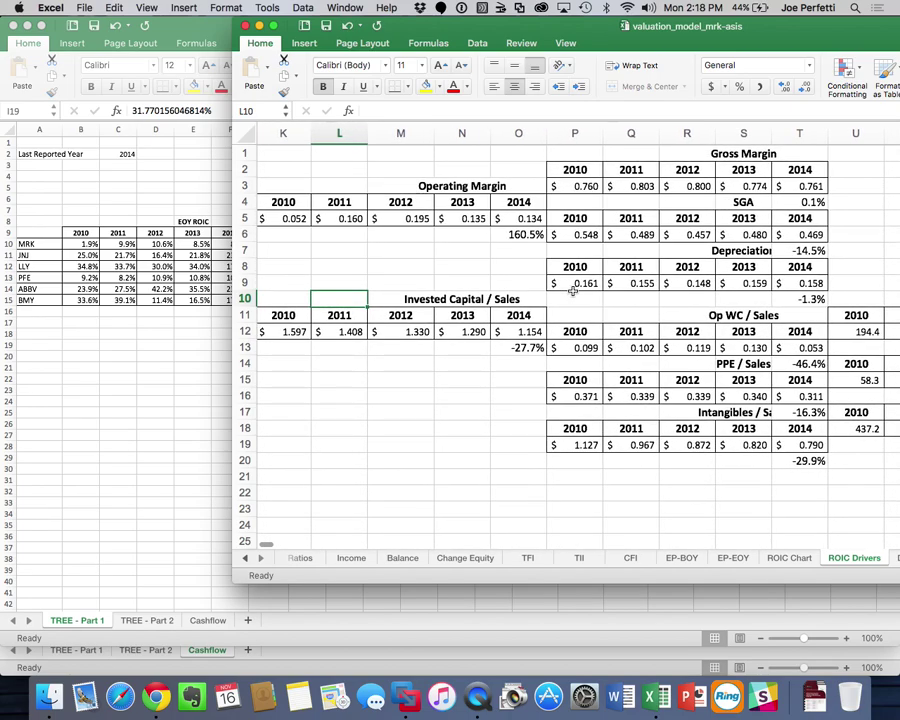
{"action": "scroll", "coordinate": [572, 290], "scroll_direction": "left", "scroll_amount": 5}
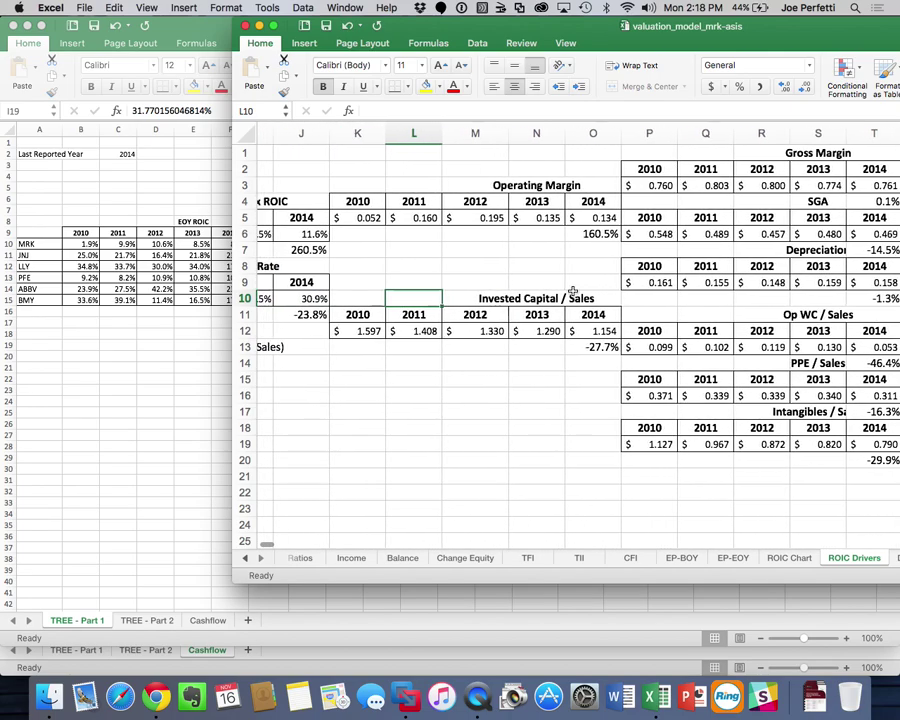
{"action": "scroll", "coordinate": [572, 290], "scroll_direction": "left", "scroll_amount": 4}
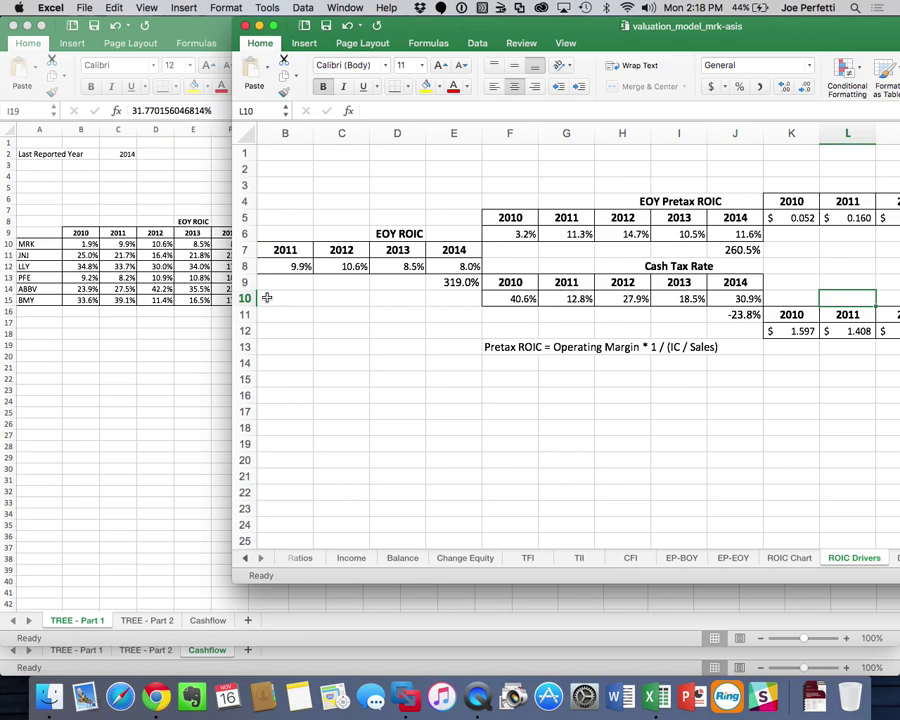
{"action": "left_click", "coordinate": [137, 345]}
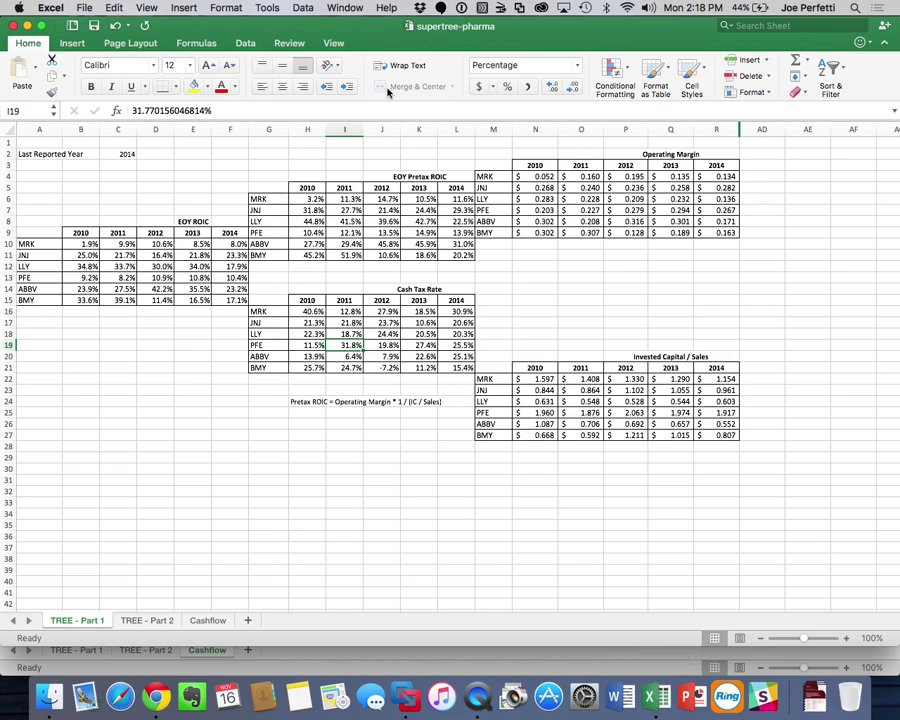
Show Merck's Model-Data sheet in the valuation_model_mrk-asis workbook
{"action": "left_click", "coordinate": [344, 7]}
{"action": "left_click", "coordinate": [392, 219]}
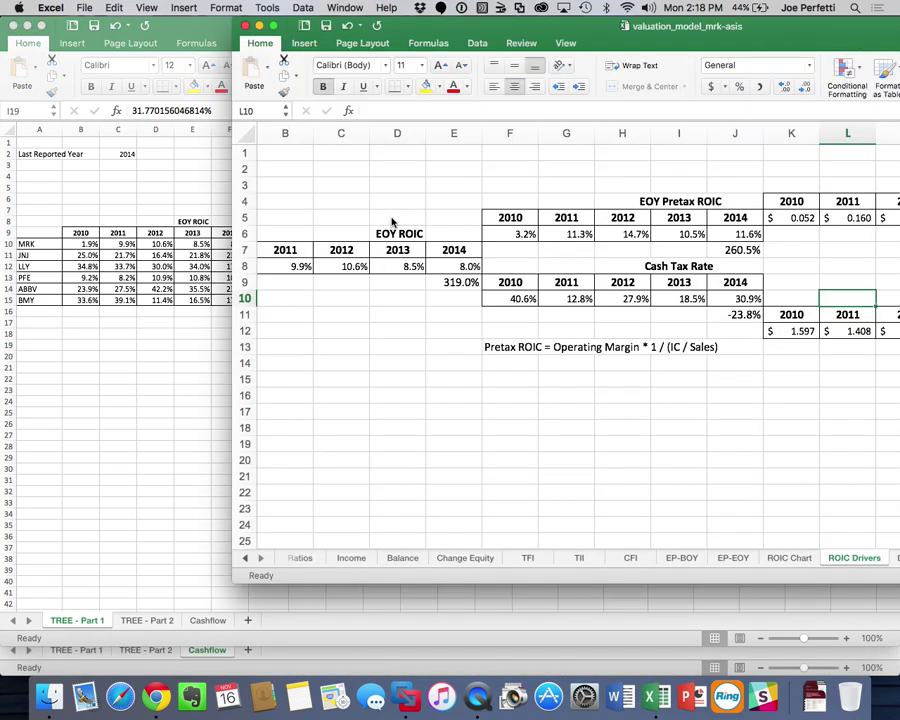
{"action": "left_click", "coordinate": [246, 558]}
{"action": "left_click", "coordinate": [246, 558]}
{"action": "left_click", "coordinate": [305, 558]}
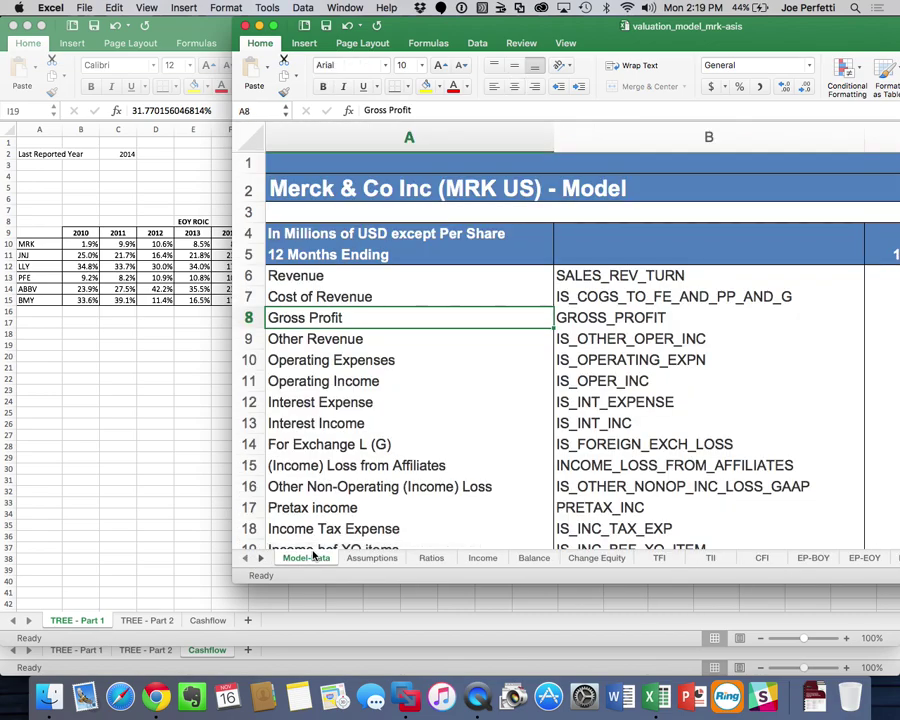
Load the FA Financial Analysis function for JNJ US Equity in Bloomberg Terminal
{"action": "left_click", "coordinate": [415, 706]}
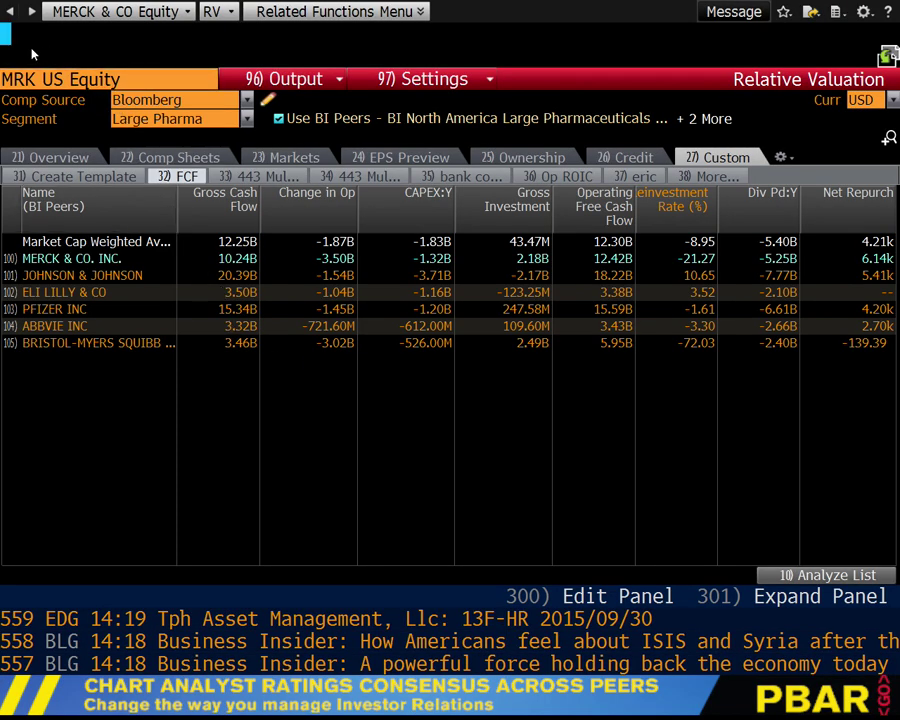
{"action": "type", "text": "JNJ"}
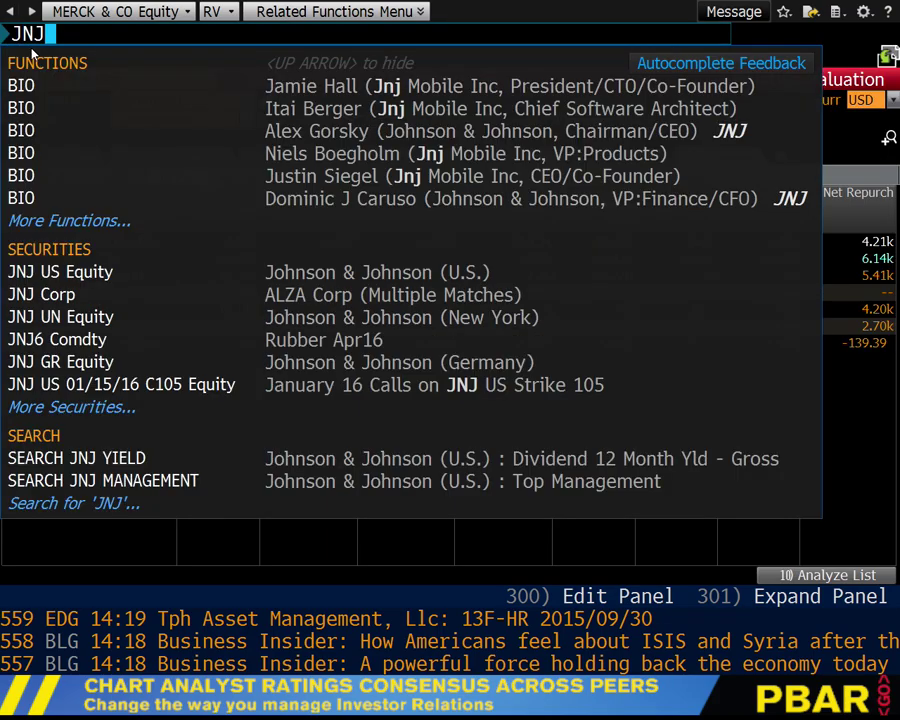
{"action": "key", "text": "Down"}
{"action": "key", "text": "Down"}
{"action": "key", "text": "Down"}
{"action": "key", "text": "Down"}
{"action": "key", "text": "Down"}
{"action": "key", "text": "Down"}
{"action": "key", "text": "Down"}
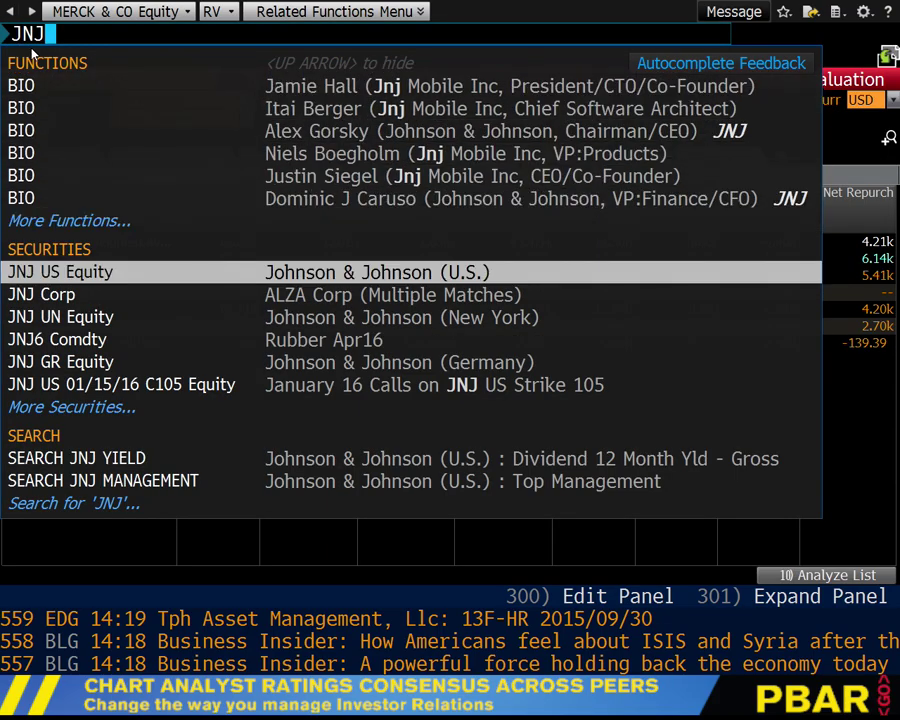
{"action": "key", "text": "Return"}
{"action": "key", "text": "Return"}
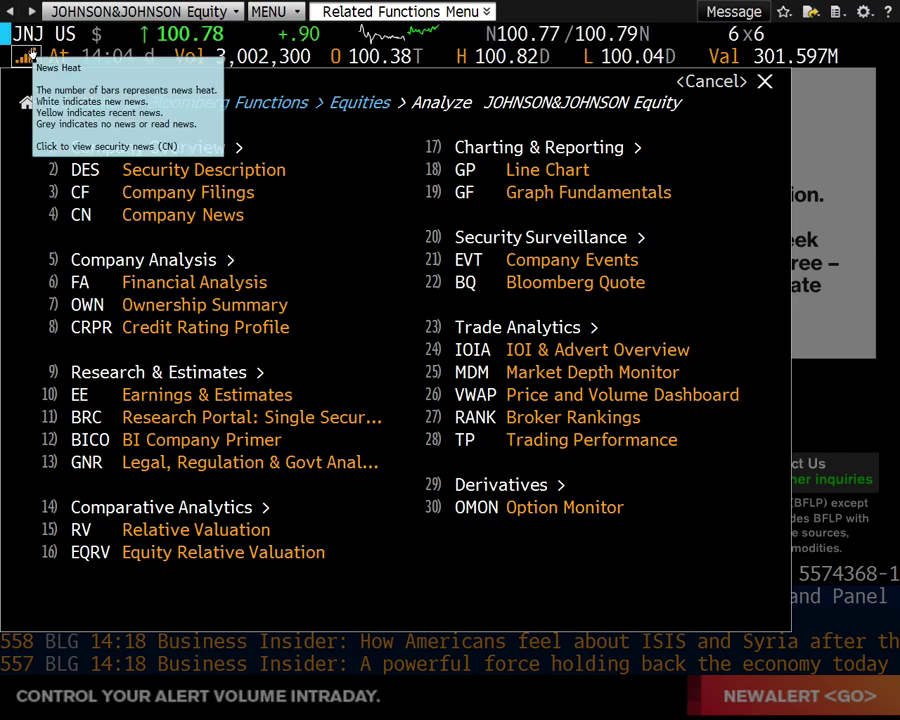
{"action": "type", "text": "FA"}
{"action": "key", "text": "Return"}
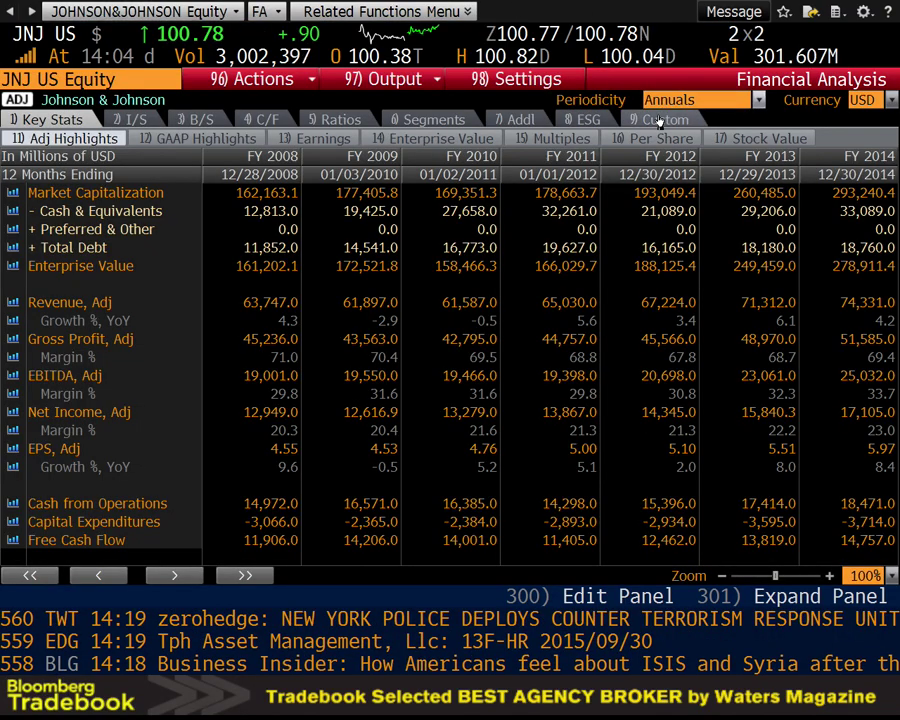
Apply the custom Model template and open the Output to Excel export options
{"action": "left_click", "coordinate": [660, 120]}
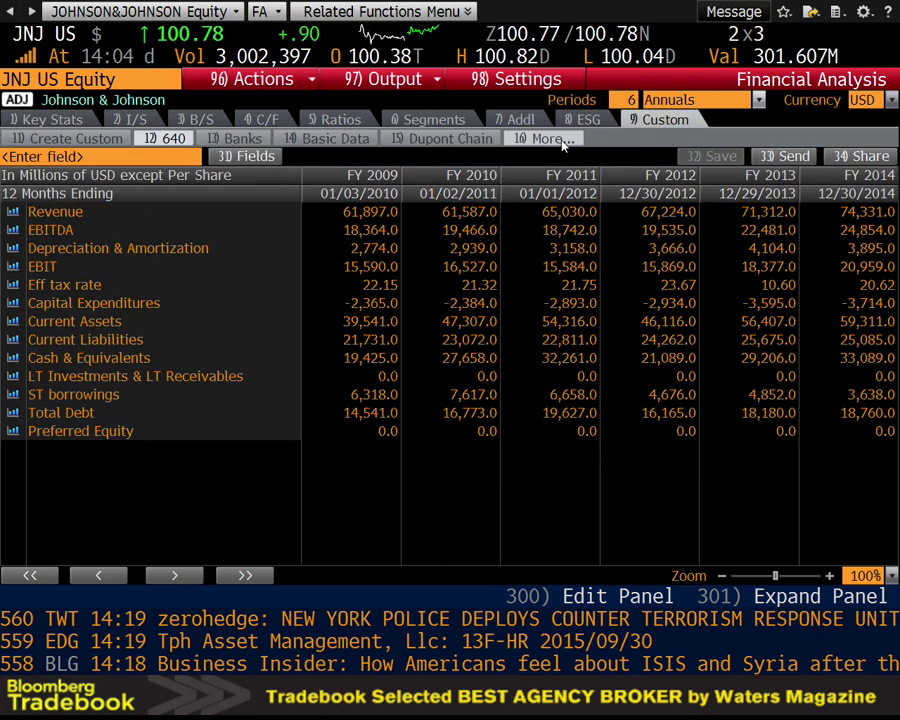
{"action": "left_click", "coordinate": [549, 139]}
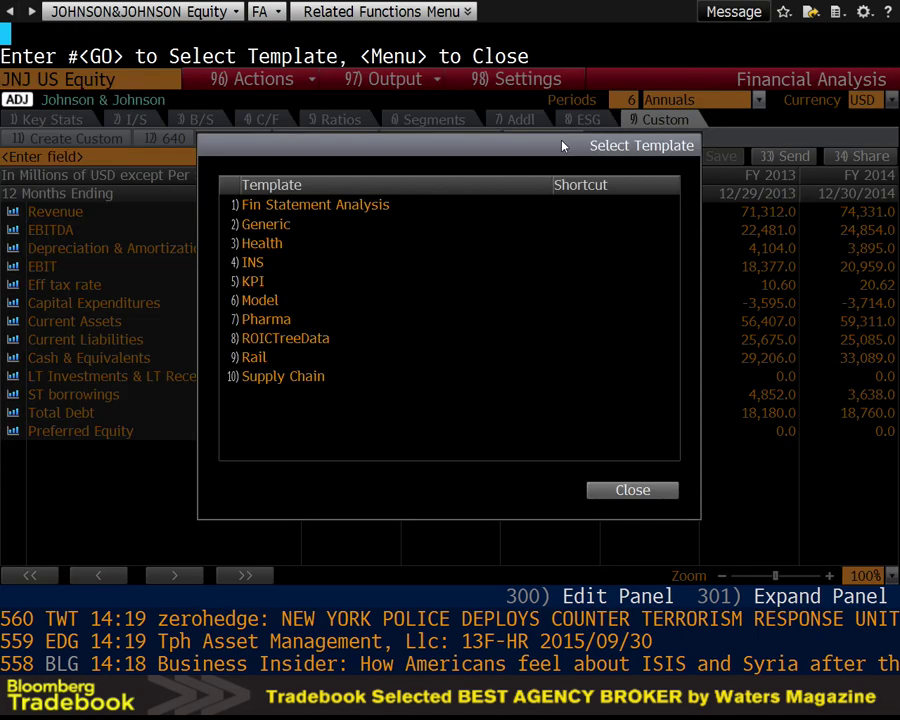
{"action": "left_click", "coordinate": [300, 302]}
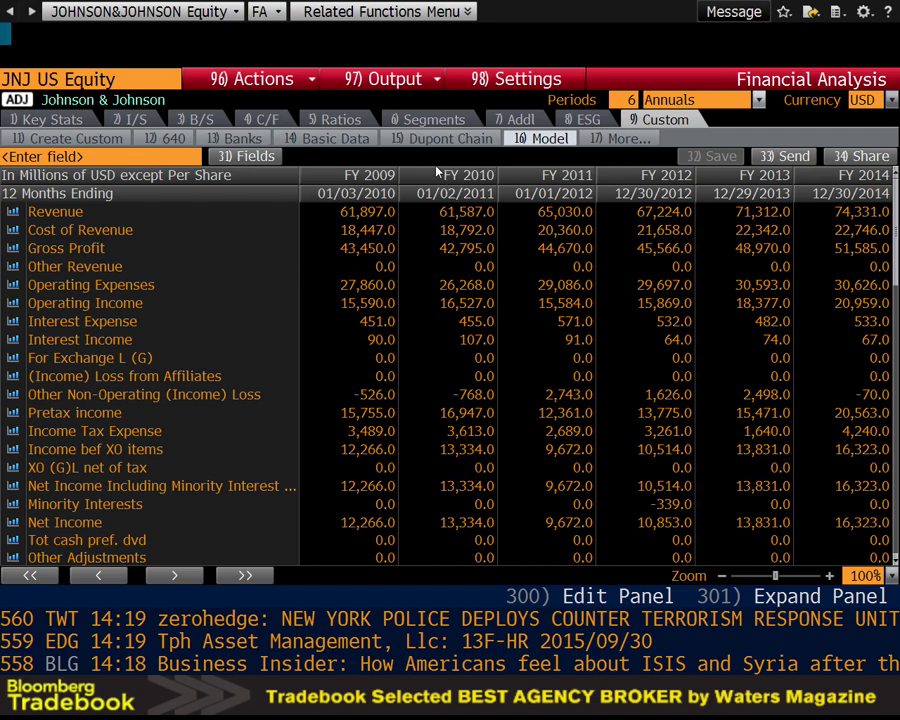
{"action": "left_click", "coordinate": [385, 79]}
{"action": "mouse_move", "coordinate": [395, 127]}
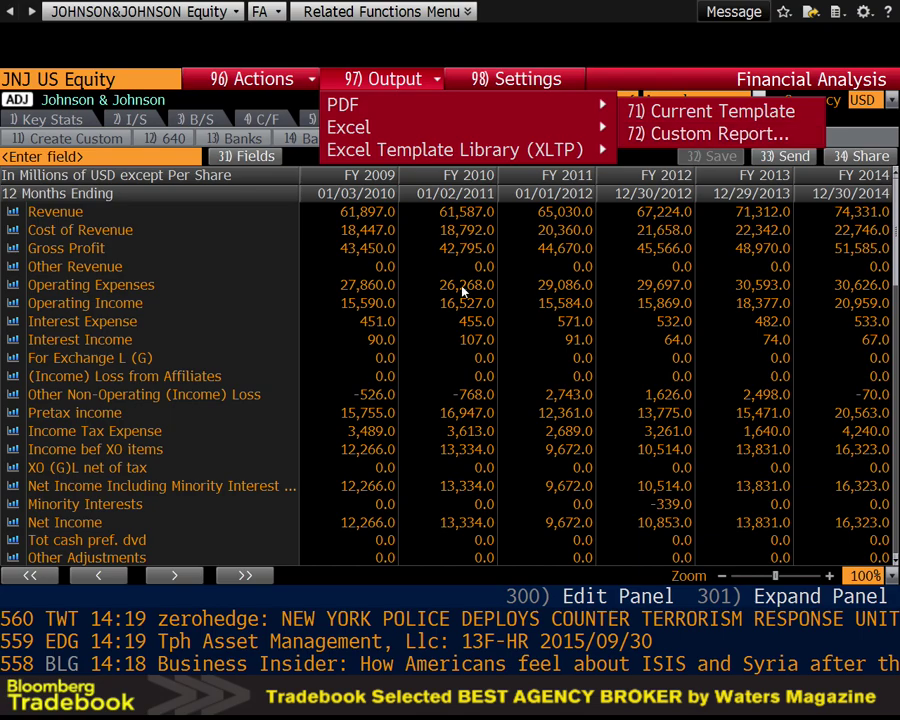
{"action": "key", "text": "super+Tab"}
{"action": "key", "text": "super+Tab"}
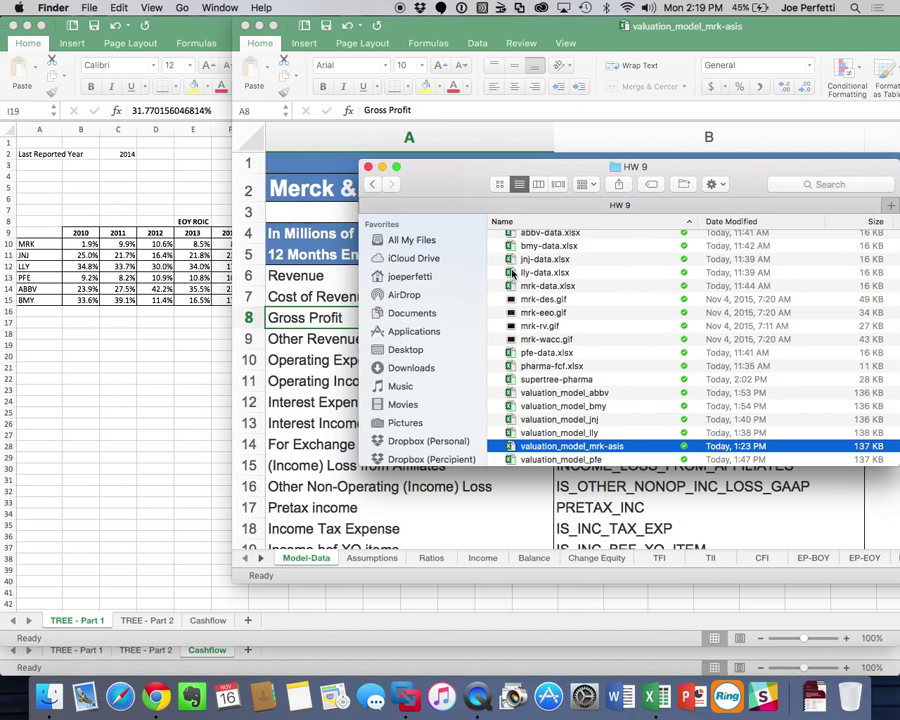
Open jnj-data.xlsx, copy its entire Model sheet, and return to the Merck valuation workbook
{"action": "left_click", "coordinate": [558, 260]}
{"action": "double_click", "coordinate": [558, 260]}
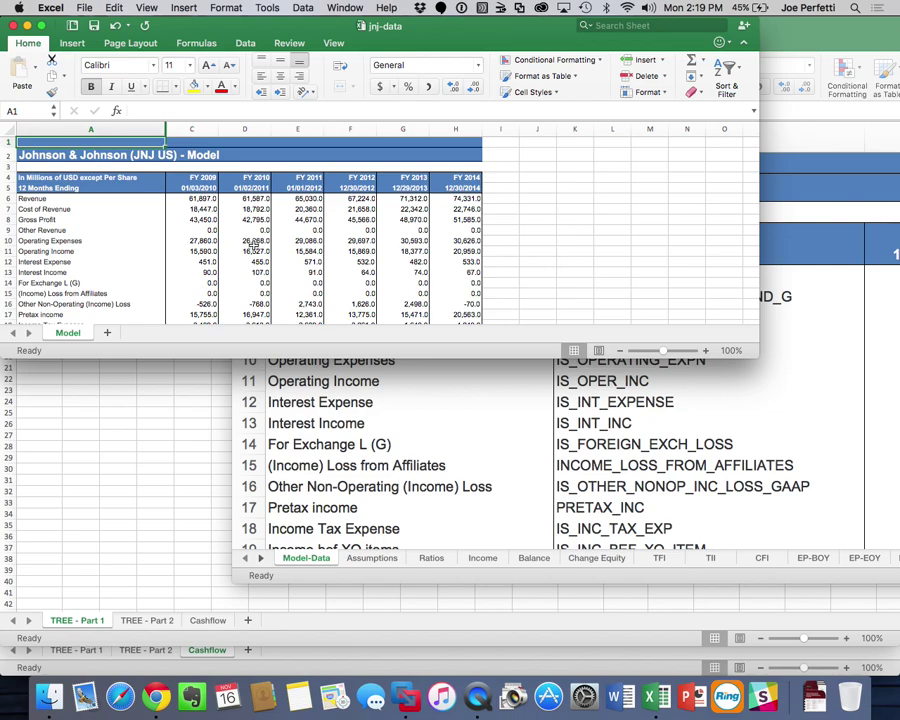
{"action": "left_click", "coordinate": [8, 130]}
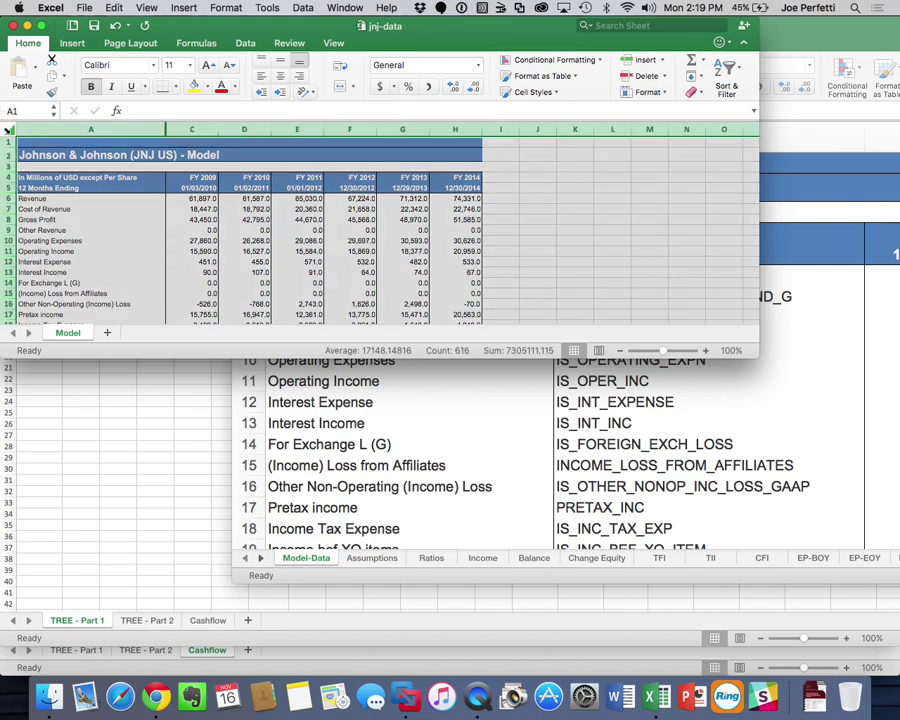
{"action": "right_click", "coordinate": [8, 130]}
{"action": "left_click", "coordinate": [32, 148]}
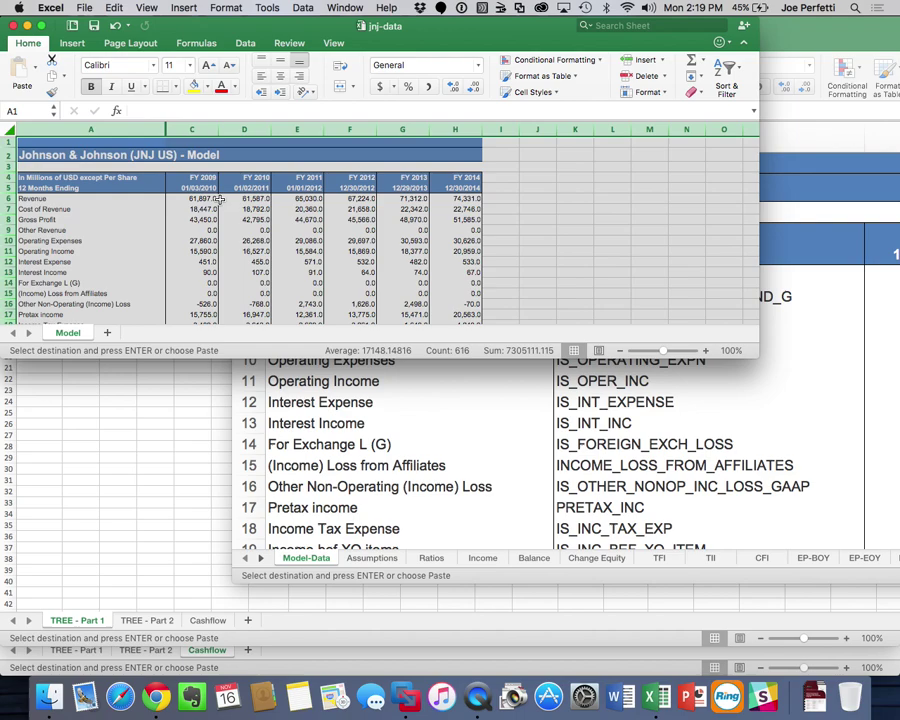
{"action": "left_click", "coordinate": [385, 444]}
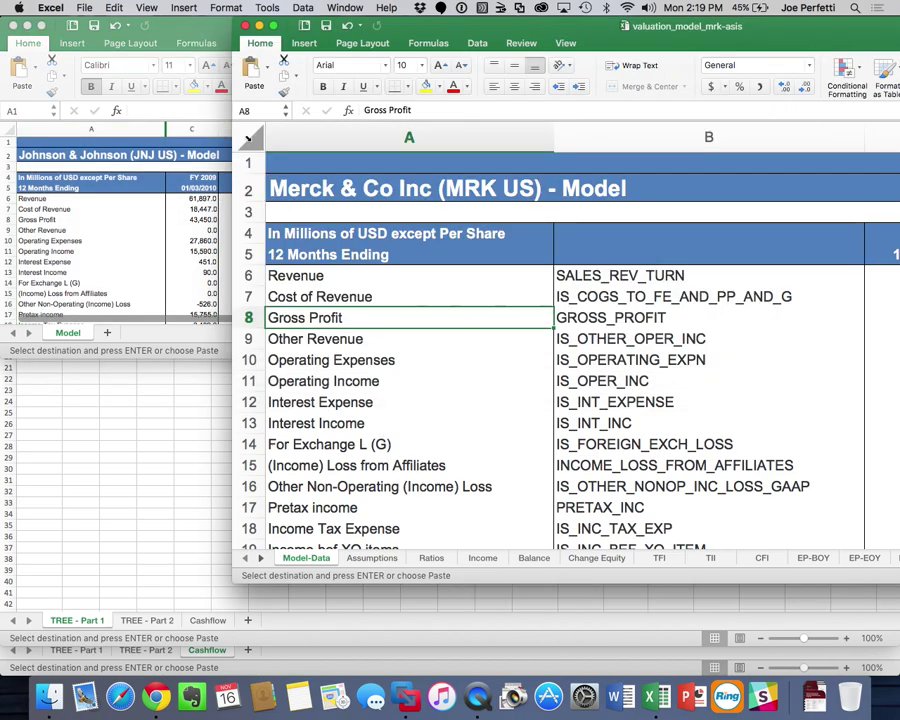
Paste the copied JNJ data as values only over the whole Model-Data sheet
{"action": "right_click", "coordinate": [250, 140]}
{"action": "left_click", "coordinate": [297, 185]}
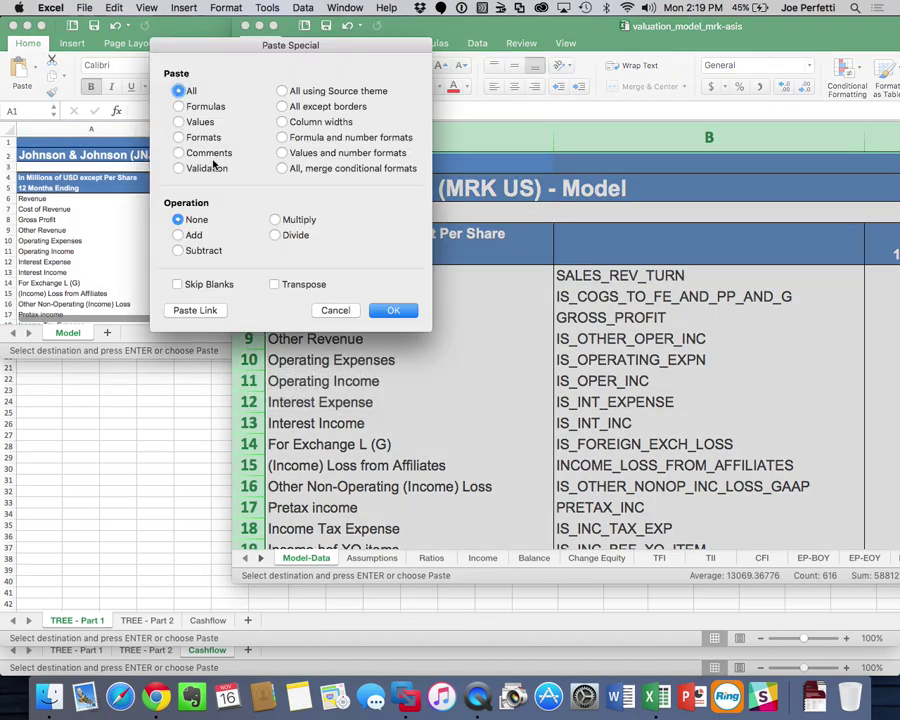
{"action": "left_click", "coordinate": [179, 122]}
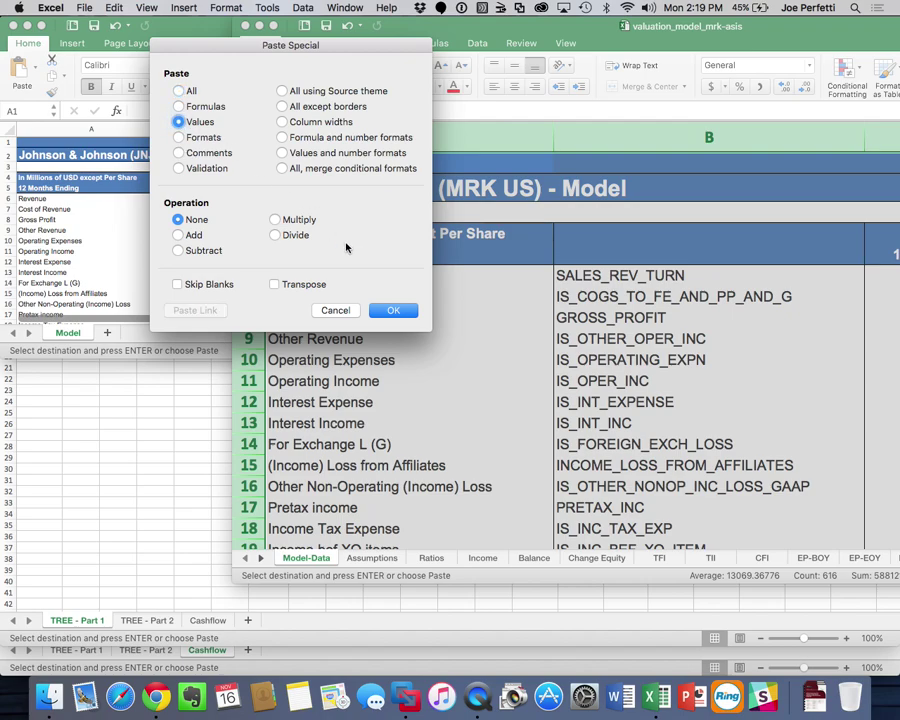
{"action": "left_click", "coordinate": [388, 309]}
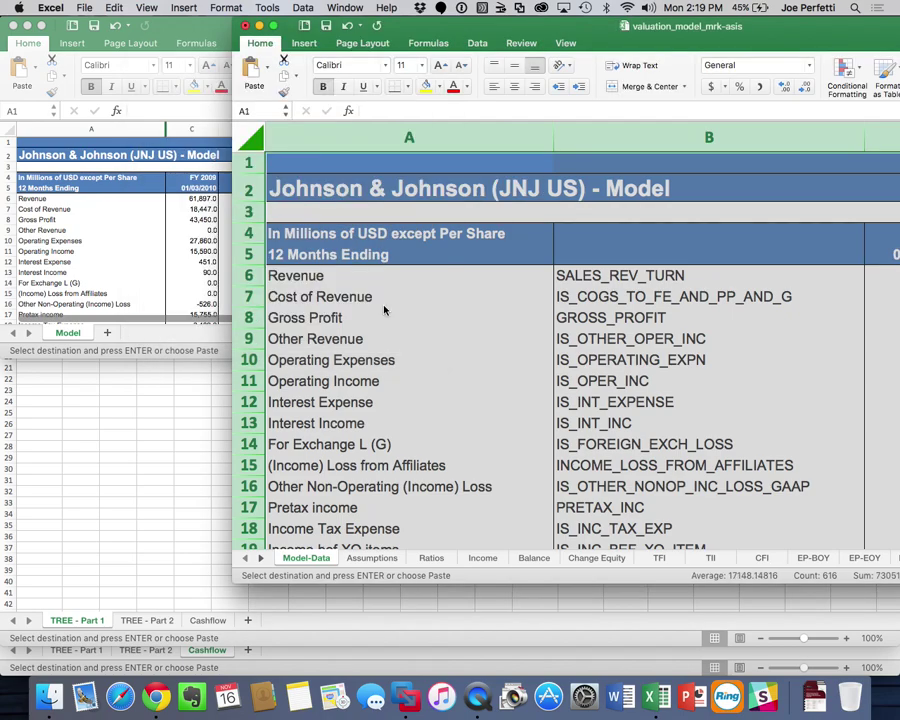
{"action": "left_click", "coordinate": [384, 305]}
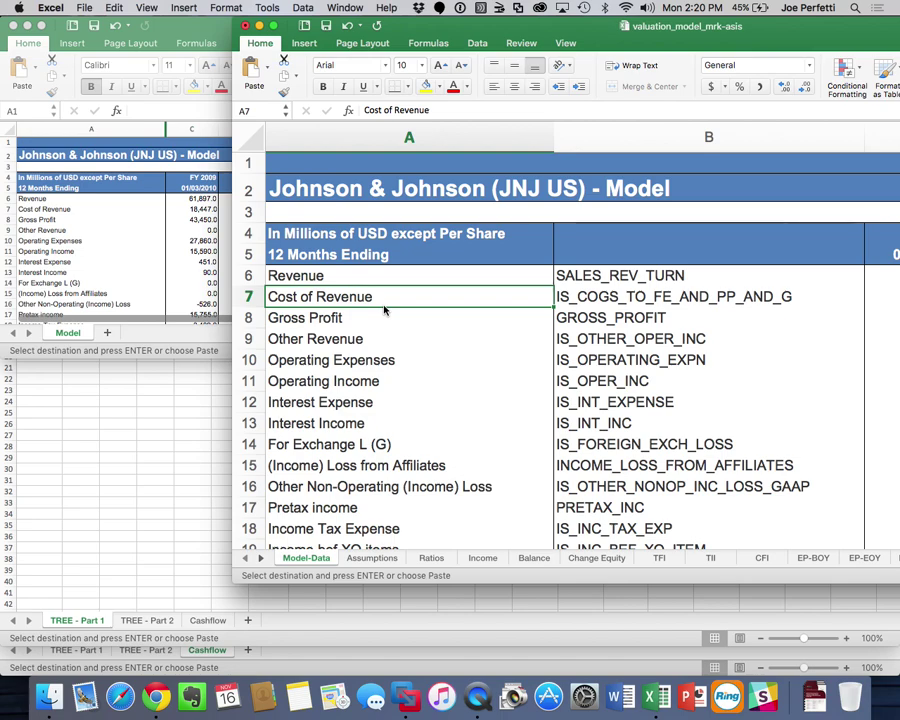
{"action": "left_click", "coordinate": [259, 558]}
Select JNJ's 2010–2014 EOY ROIC figures on the ROIC Drivers sheet, then return to supertree-pharma
{"action": "left_click", "coordinate": [259, 558]}
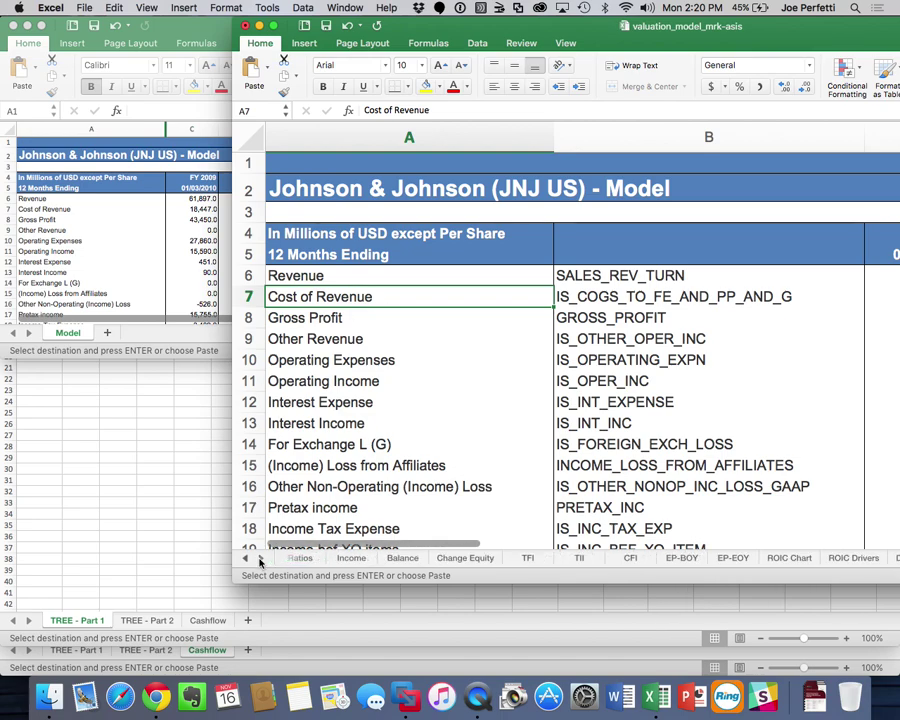
{"action": "left_click", "coordinate": [630, 557]}
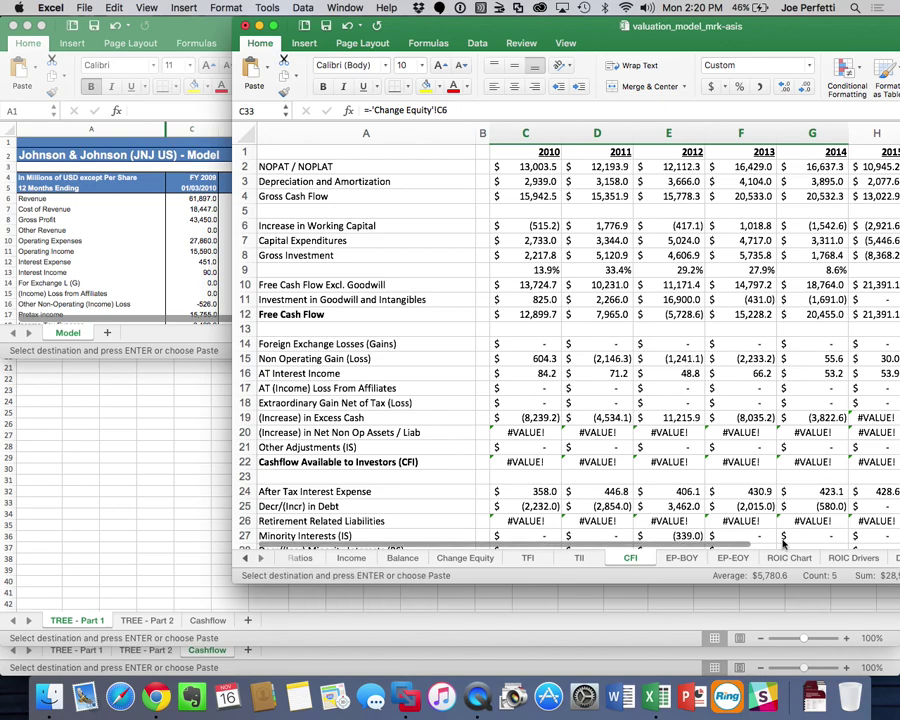
{"action": "left_click", "coordinate": [851, 562]}
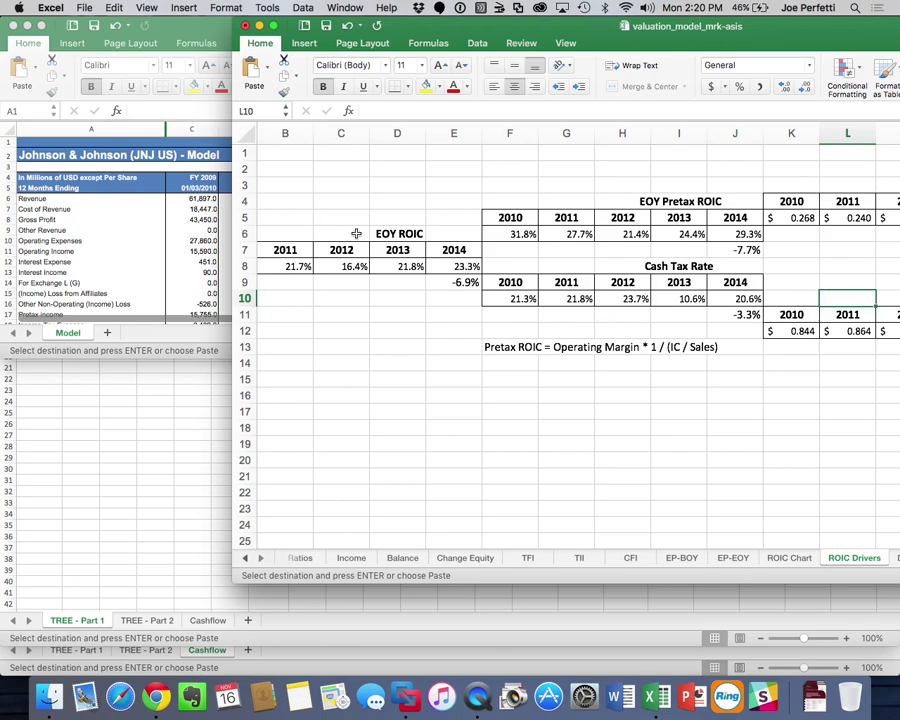
{"action": "scroll", "coordinate": [356, 233], "scroll_direction": "left", "scroll_amount": 2}
{"action": "left_click_drag", "start_coordinate": [295, 264], "coordinate": [488, 267]}
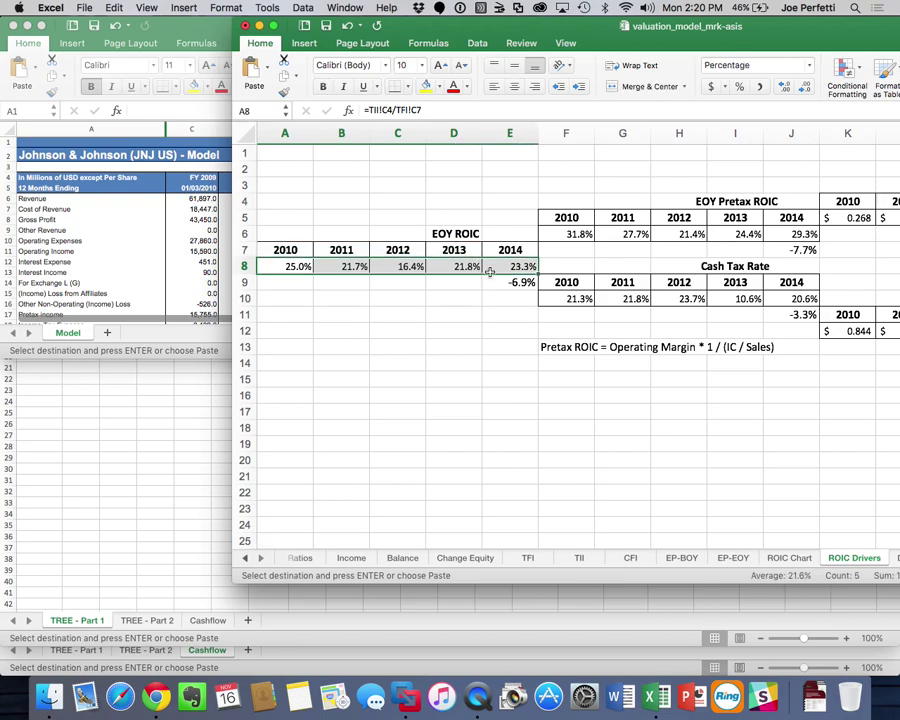
{"action": "left_click", "coordinate": [128, 506]}
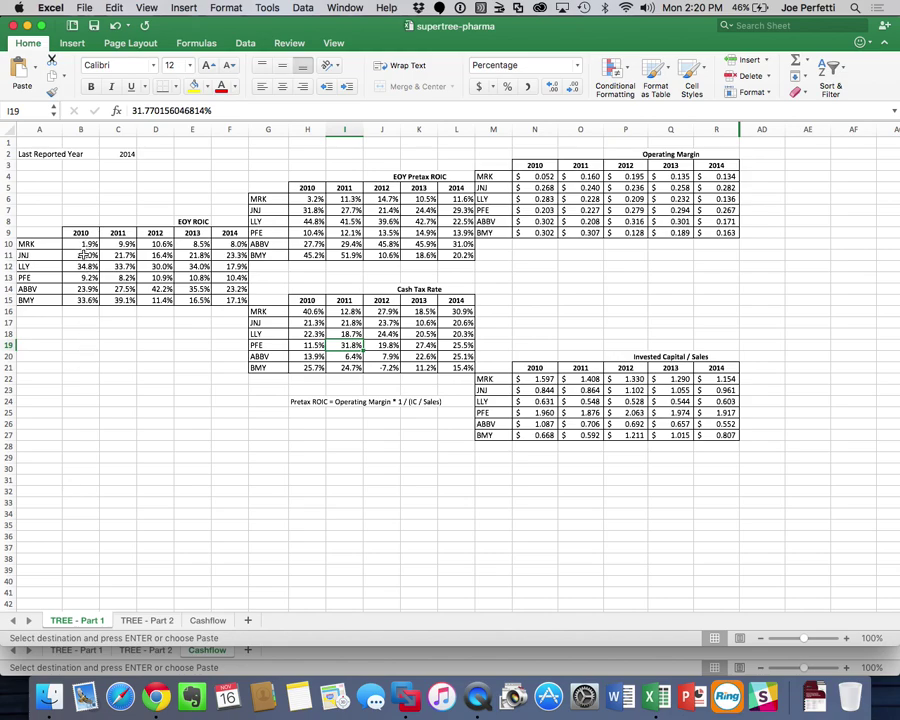
Select JNJ's EOY ROIC values B11:F11 on TREE - Part 1, then switch to Chrome
{"action": "left_click_drag", "start_coordinate": [88, 255], "coordinate": [229, 255]}
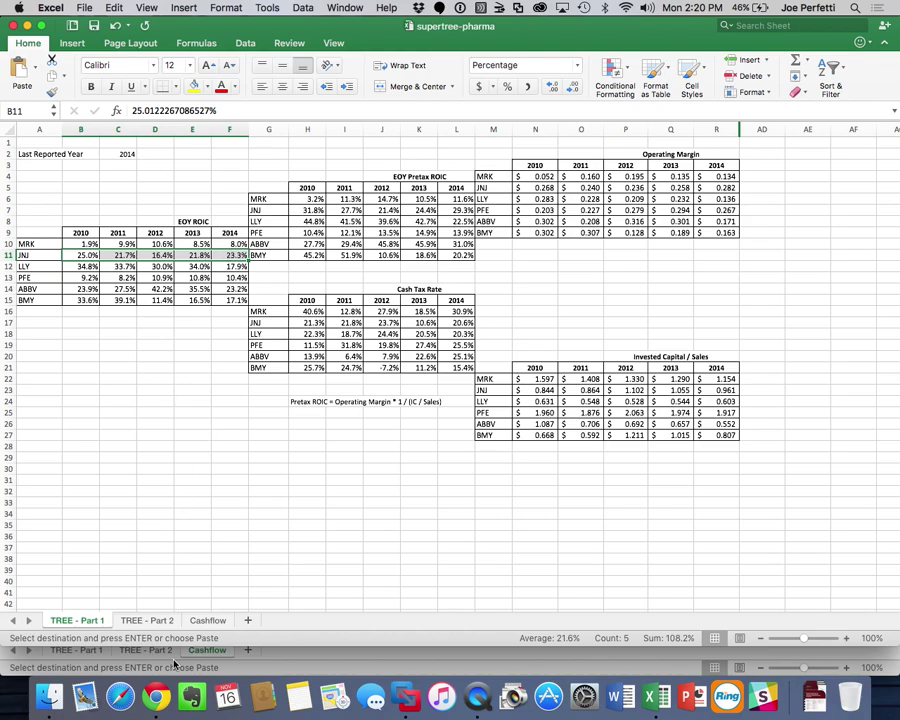
{"action": "left_click", "coordinate": [153, 701]}
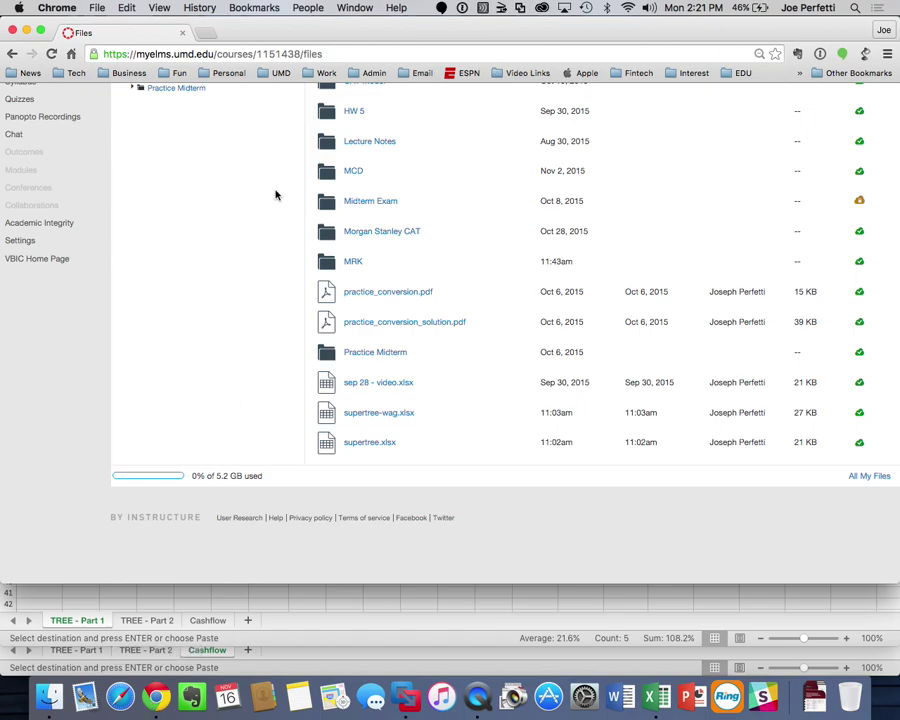
Open the MRK folder on the Canvas Files page, then return to Excel's Cashflow sheet
{"action": "scroll", "coordinate": [276, 195], "scroll_direction": "up", "scroll_amount": 5}
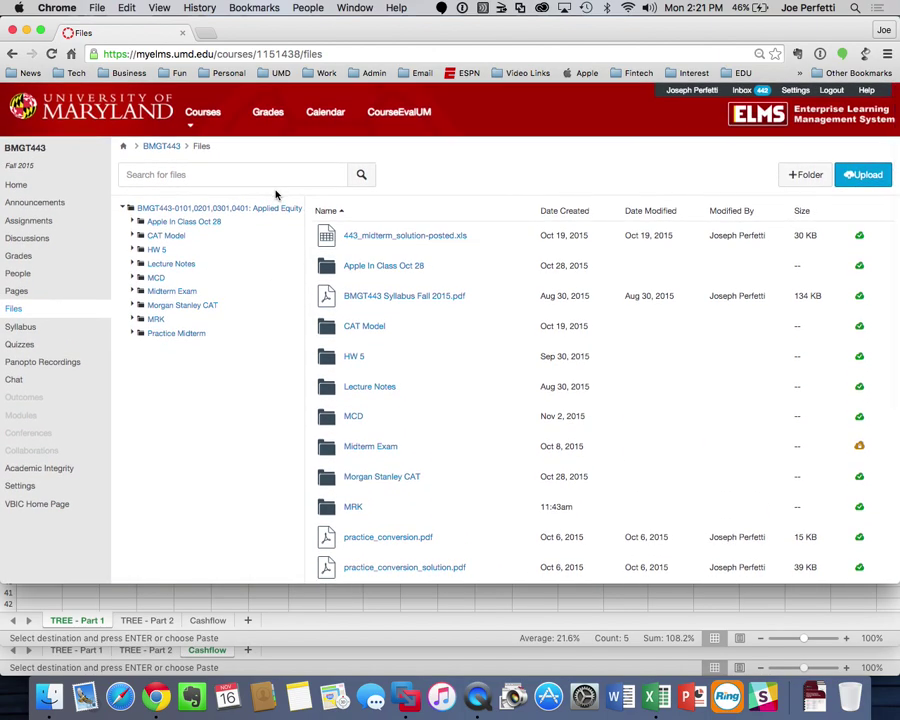
{"action": "scroll", "coordinate": [432, 357], "scroll_direction": "down", "scroll_amount": 3}
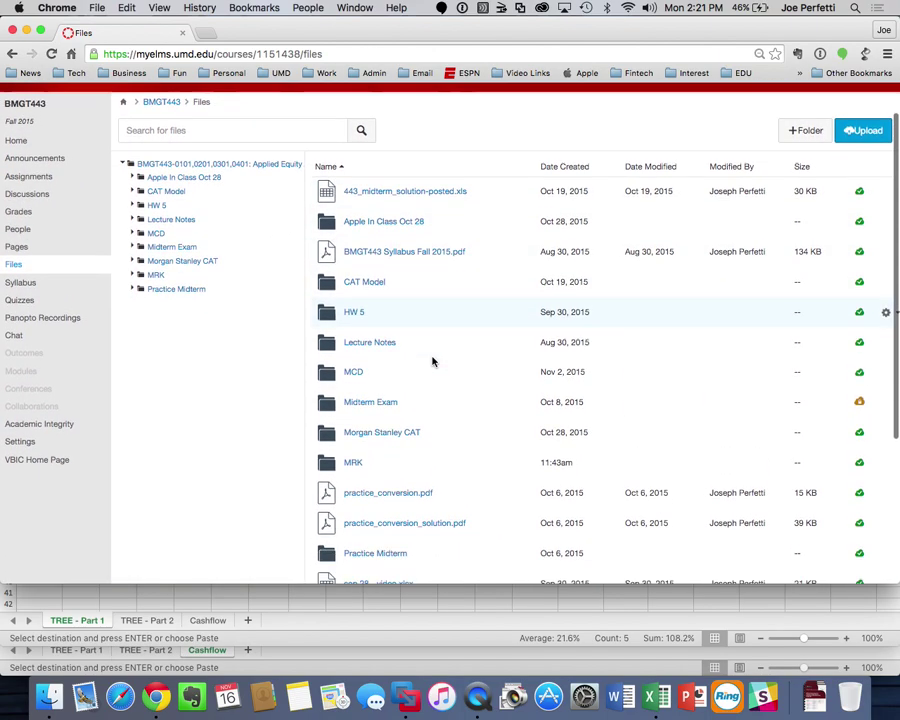
{"action": "left_click", "coordinate": [352, 441]}
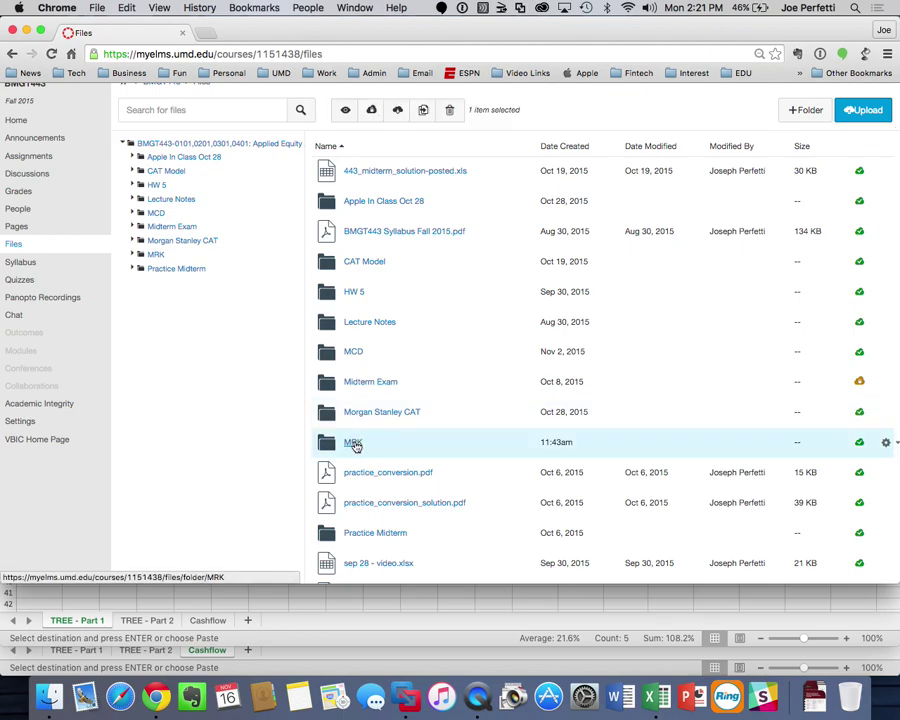
{"action": "left_click", "coordinate": [354, 443]}
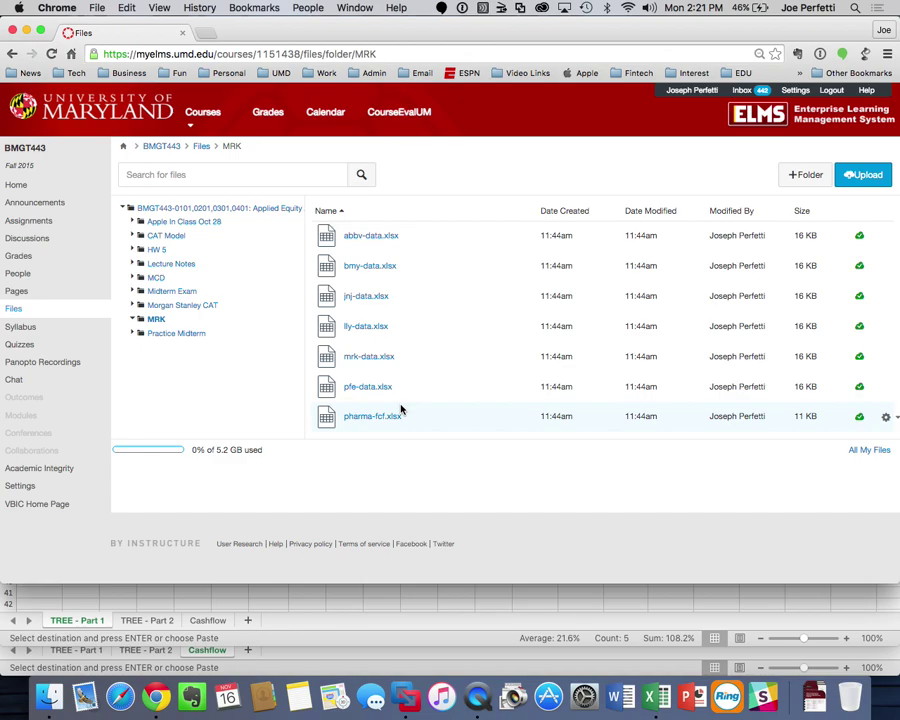
{"action": "left_click", "coordinate": [414, 600]}
{"action": "left_click", "coordinate": [207, 620]}
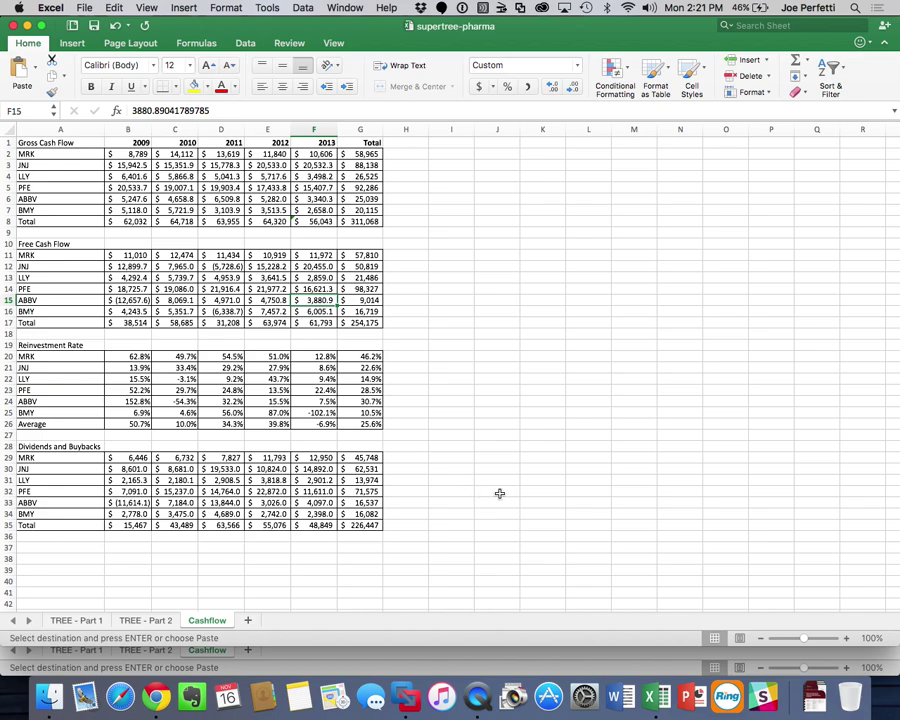
Select H1:I16 on Cashflow, then switch to valuation_model_mrk-asis and its Model-Data sheet
{"action": "left_click_drag", "start_coordinate": [451, 311], "coordinate": [406, 142]}
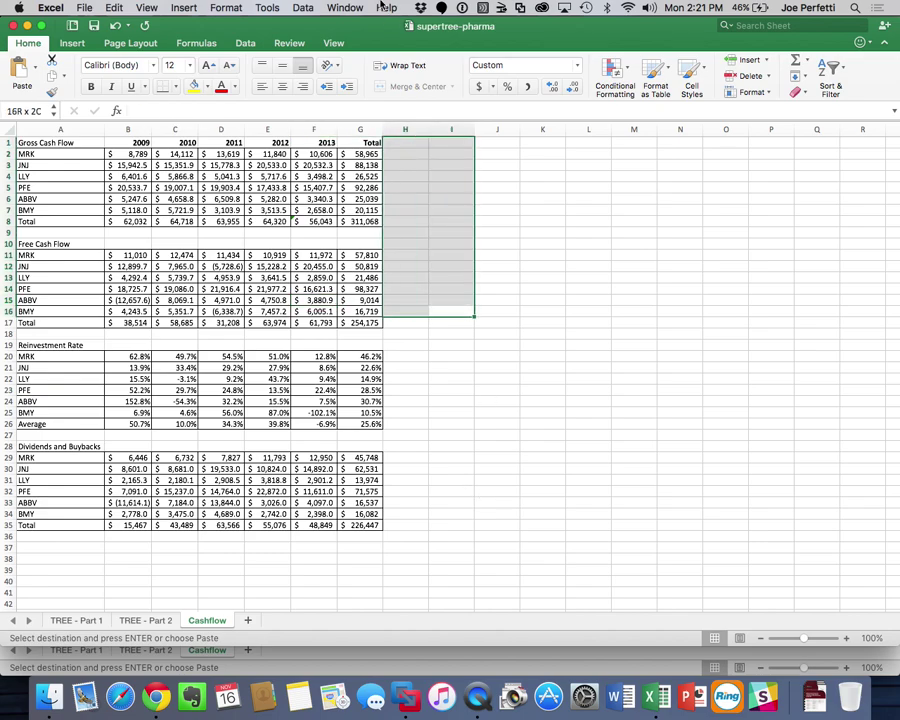
{"action": "left_click", "coordinate": [345, 7]}
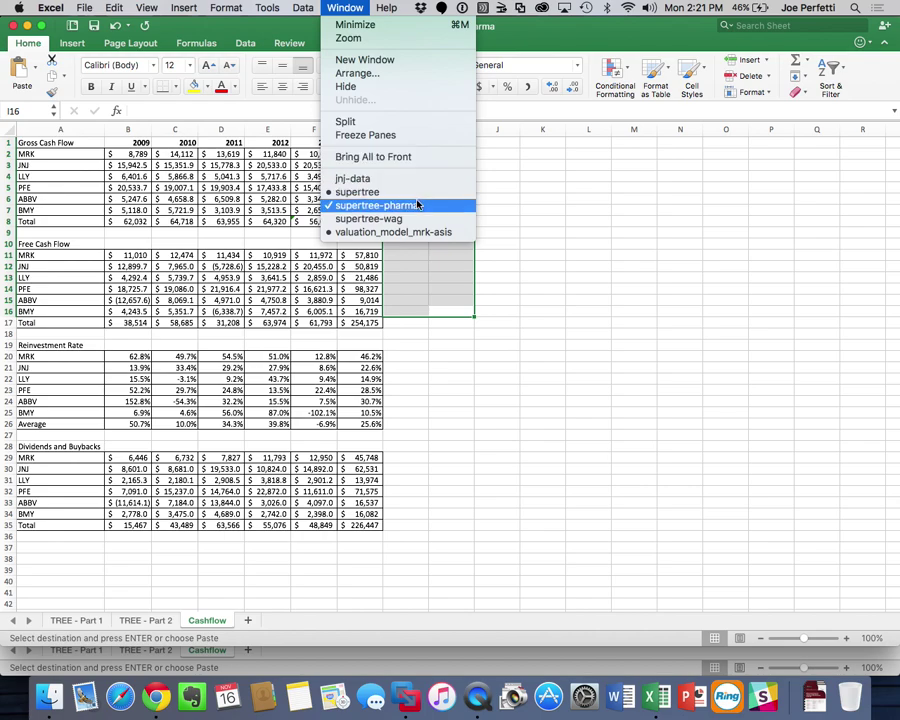
{"action": "left_click", "coordinate": [410, 232]}
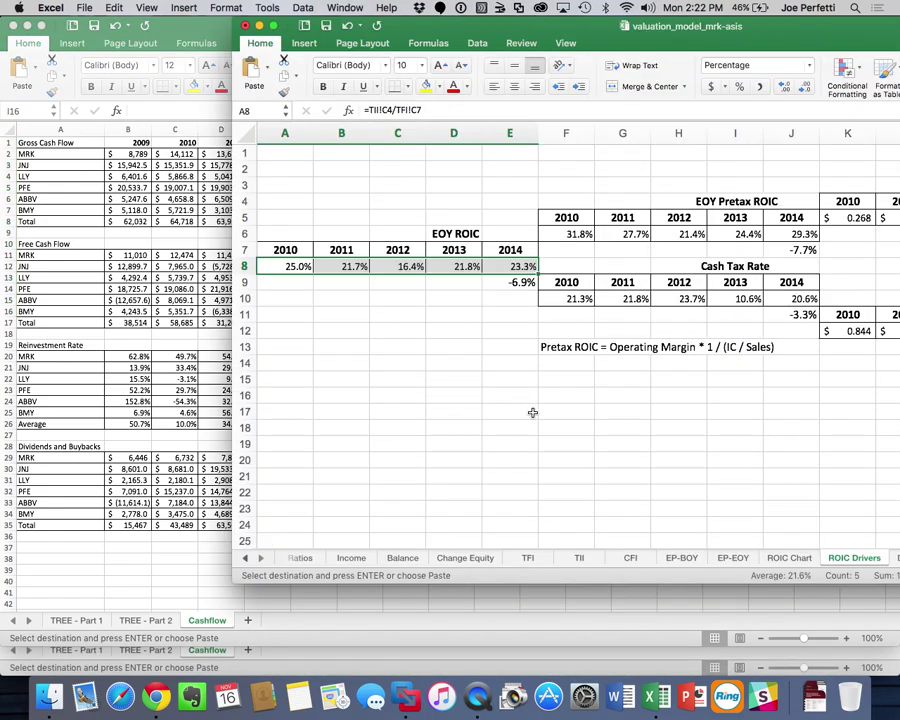
{"action": "left_click", "coordinate": [630, 557]}
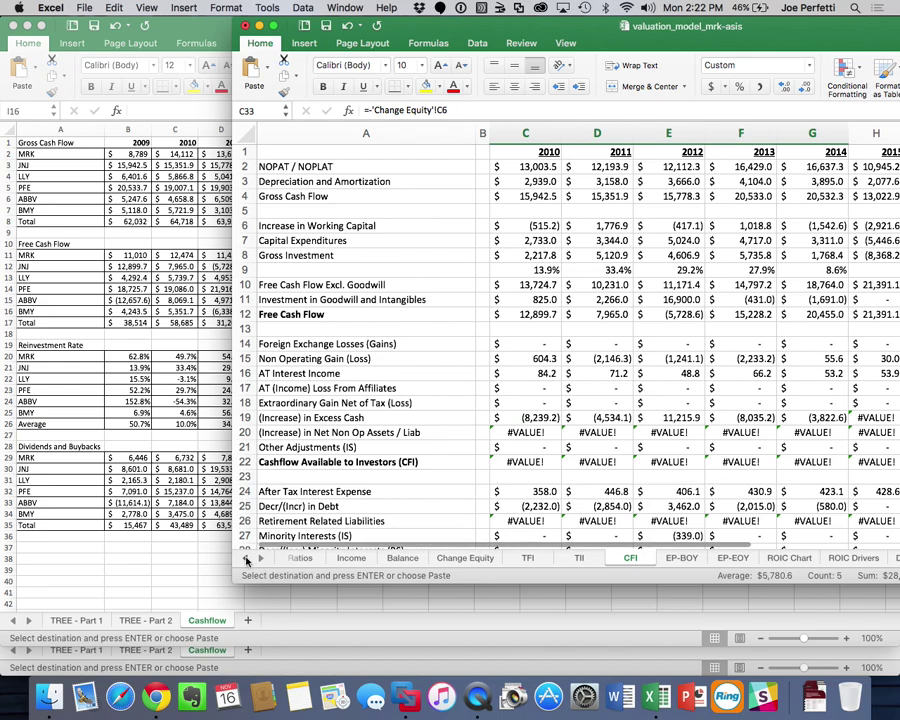
{"action": "scroll", "coordinate": [340, 565], "scroll_direction": "left", "scroll_amount": 3}
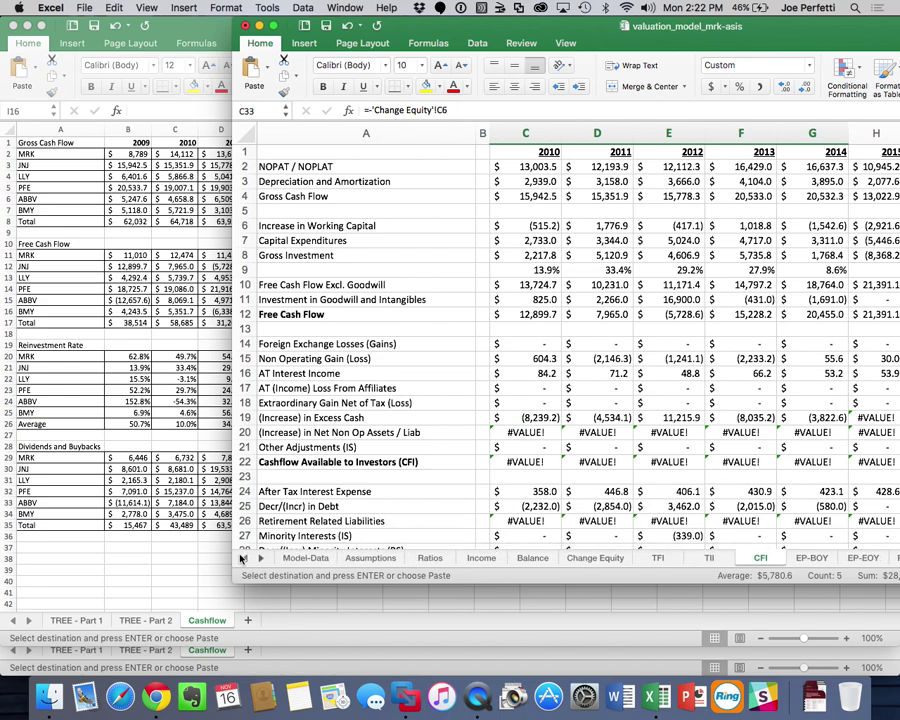
{"action": "left_click", "coordinate": [316, 559]}
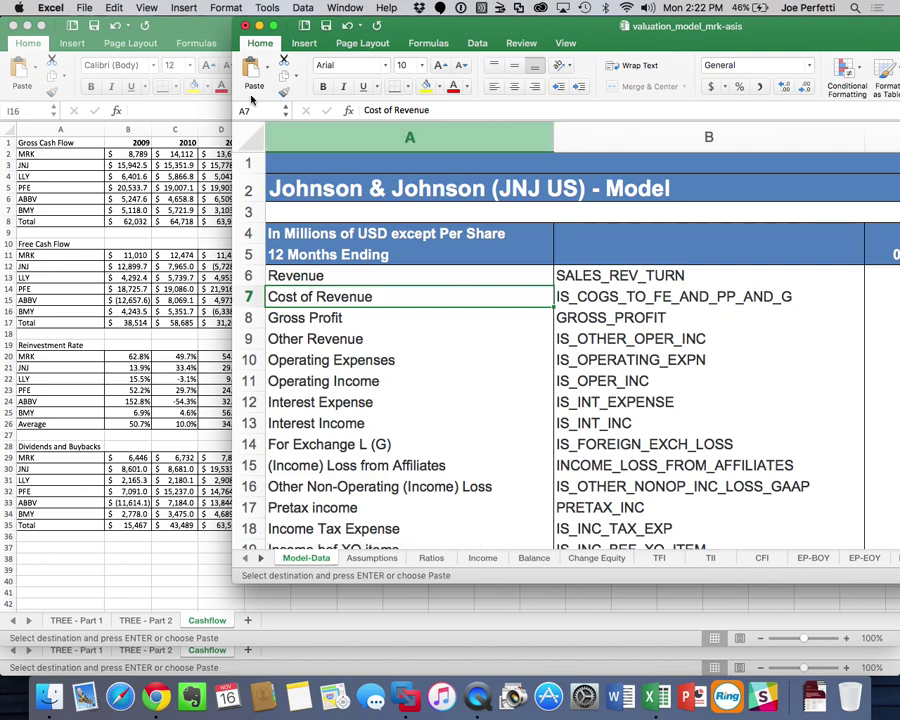
Replace all 24 '--' entries on Model-Data with 0, then view the CFI sheet
{"action": "left_click", "coordinate": [112, 7]}
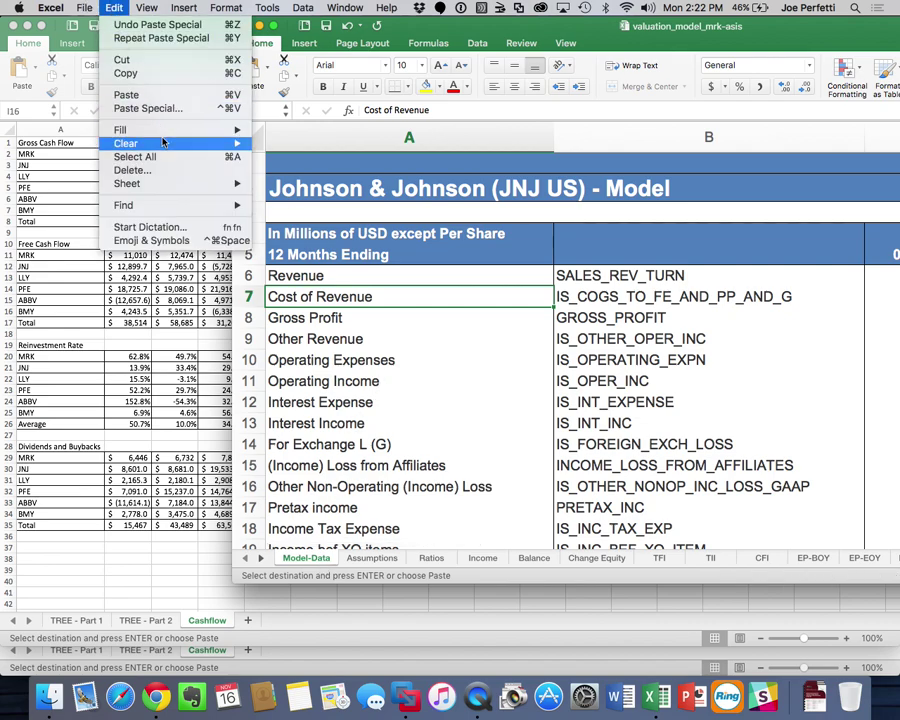
{"action": "mouse_move", "coordinate": [200, 205]}
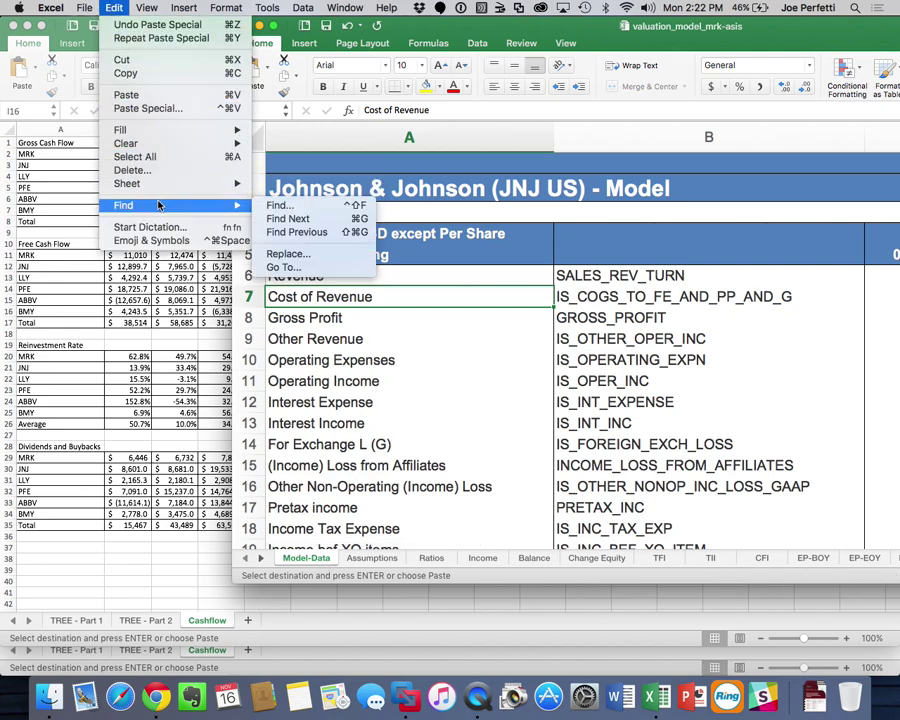
{"action": "left_click", "coordinate": [306, 257]}
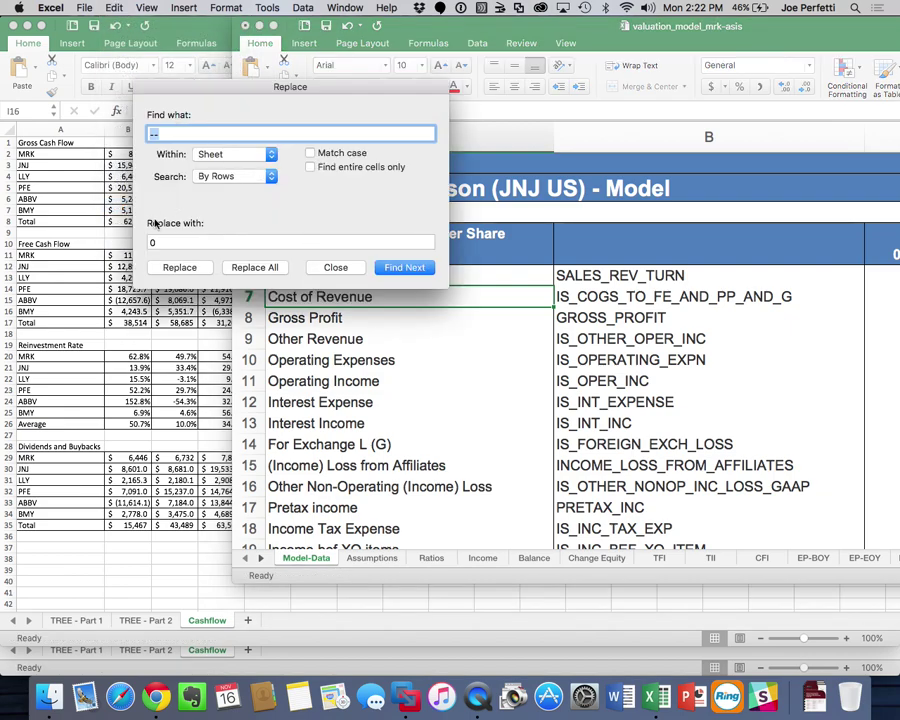
{"action": "left_click", "coordinate": [255, 267]}
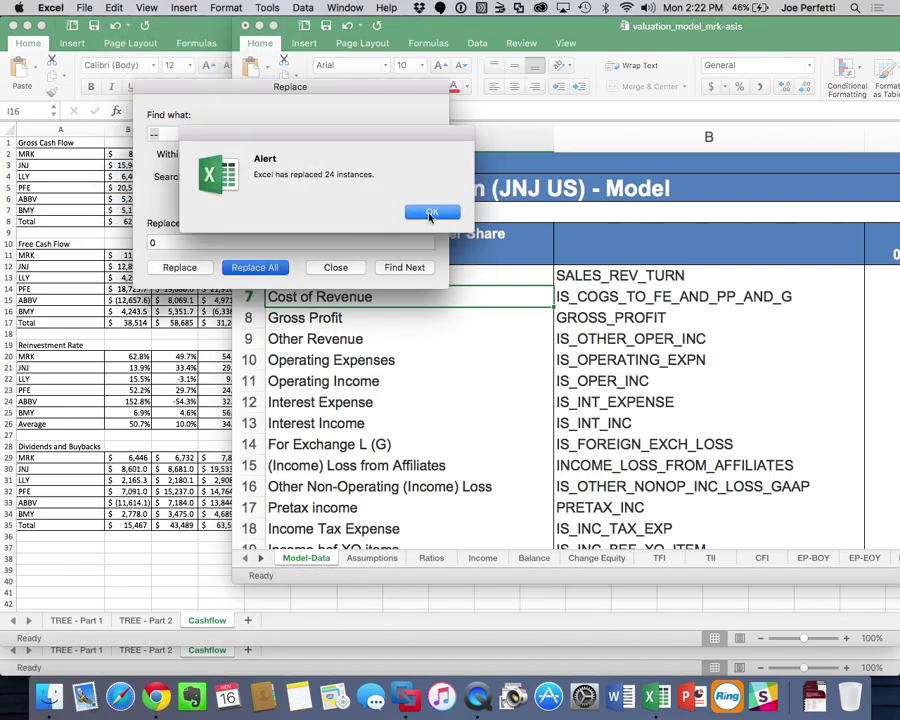
{"action": "left_click", "coordinate": [430, 214]}
{"action": "left_click", "coordinate": [340, 267]}
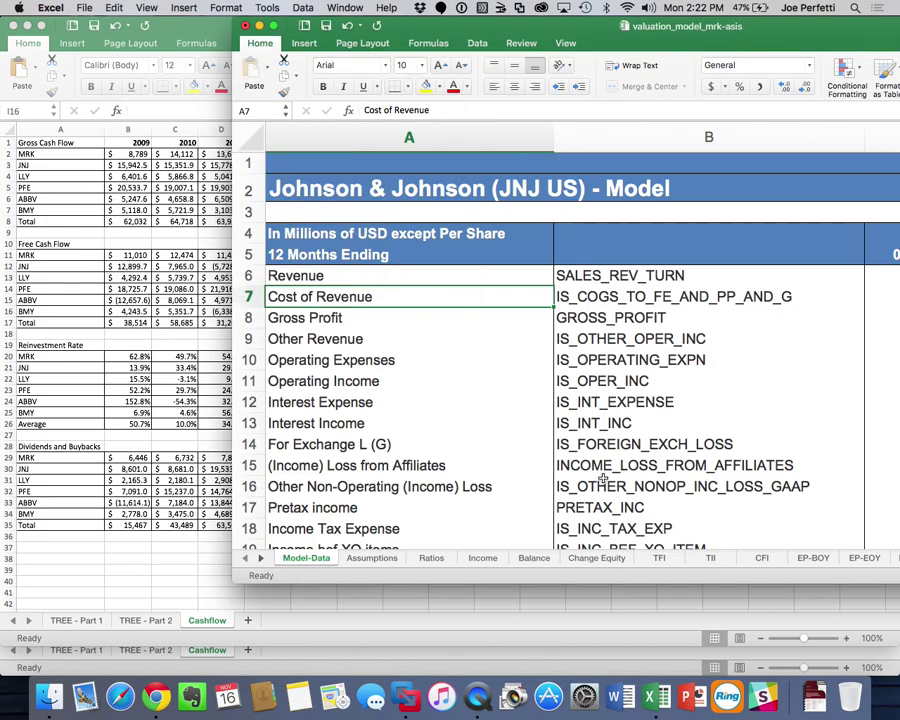
{"action": "left_click", "coordinate": [760, 557]}
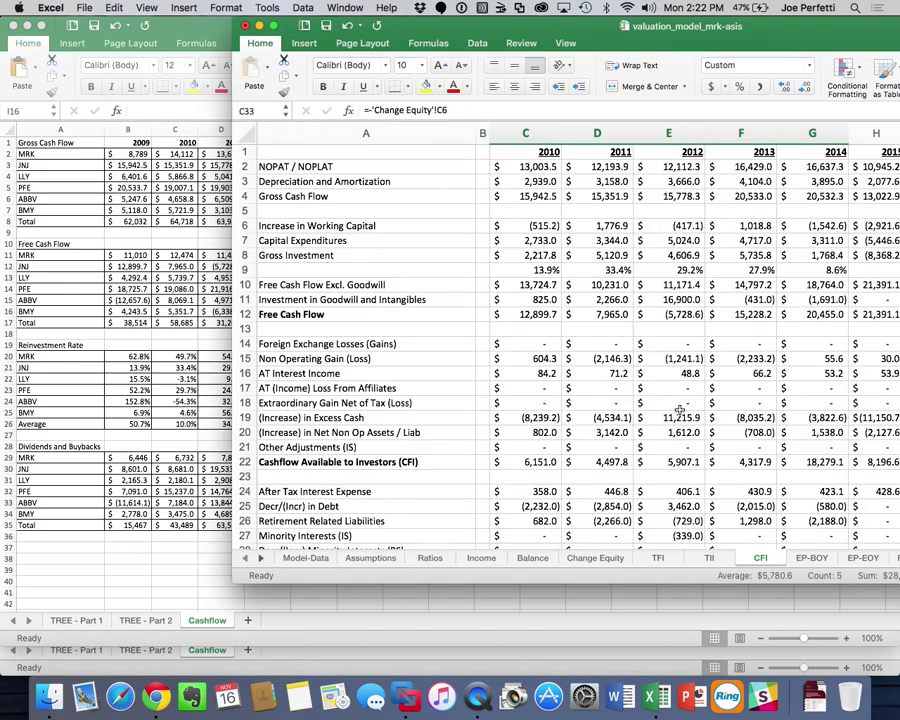
Review the Preferred Dividends, Common Dividends and Share Repurchase rows on CFI
{"action": "scroll", "coordinate": [679, 409], "scroll_direction": "down", "scroll_amount": 5}
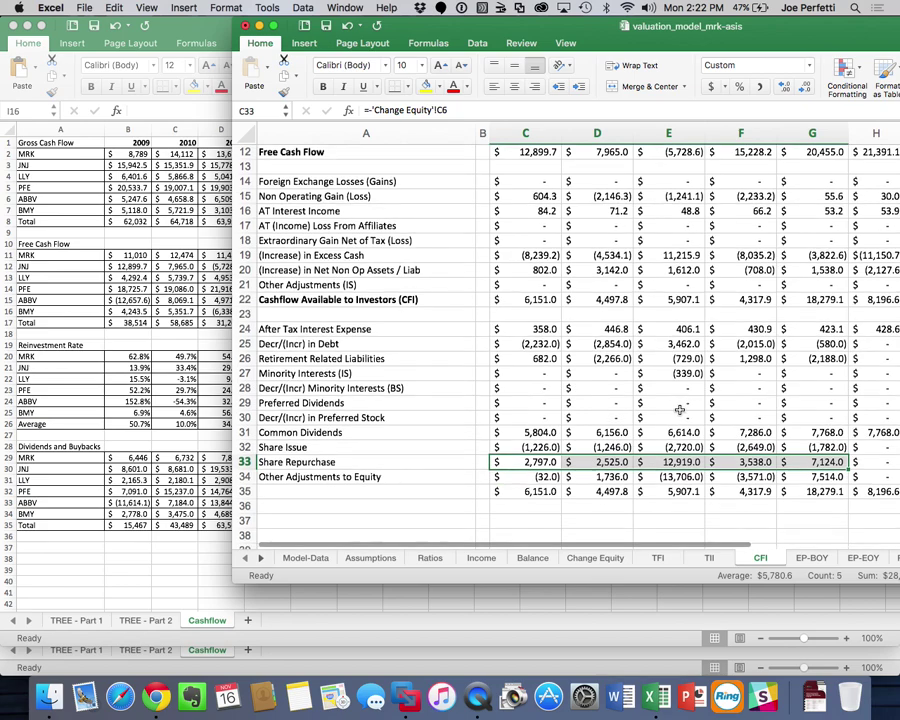
{"action": "left_click", "coordinate": [244, 402]}
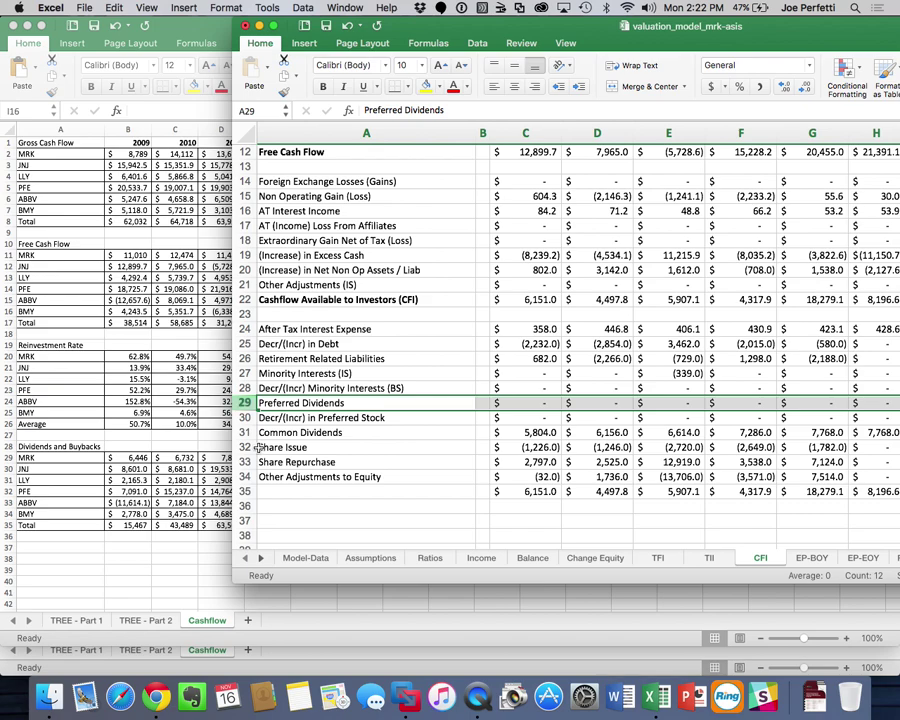
{"action": "left_click", "coordinate": [244, 432]}
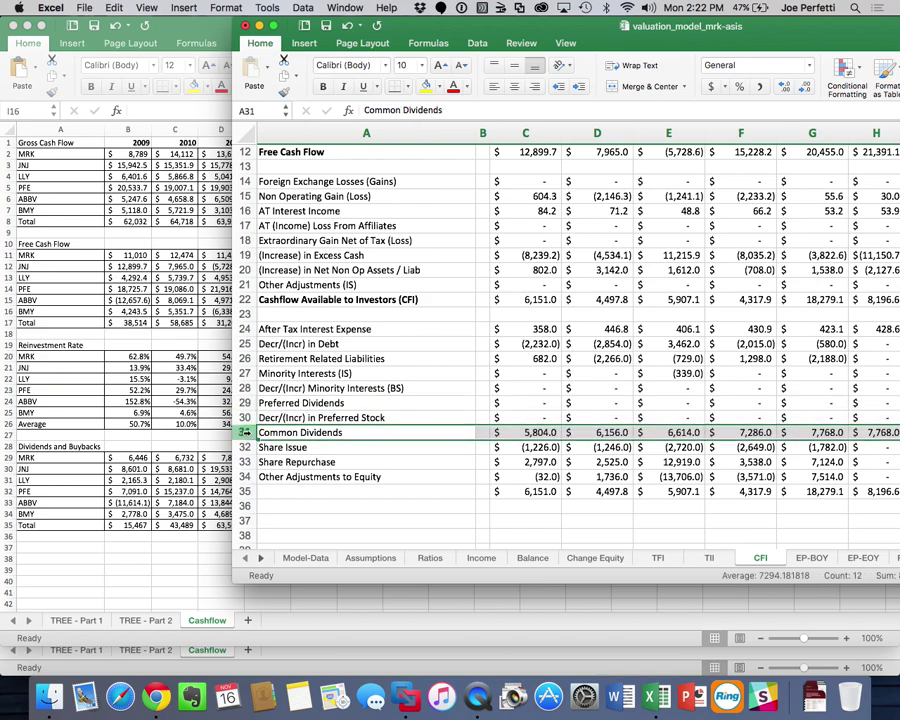
{"action": "left_click", "coordinate": [244, 462]}
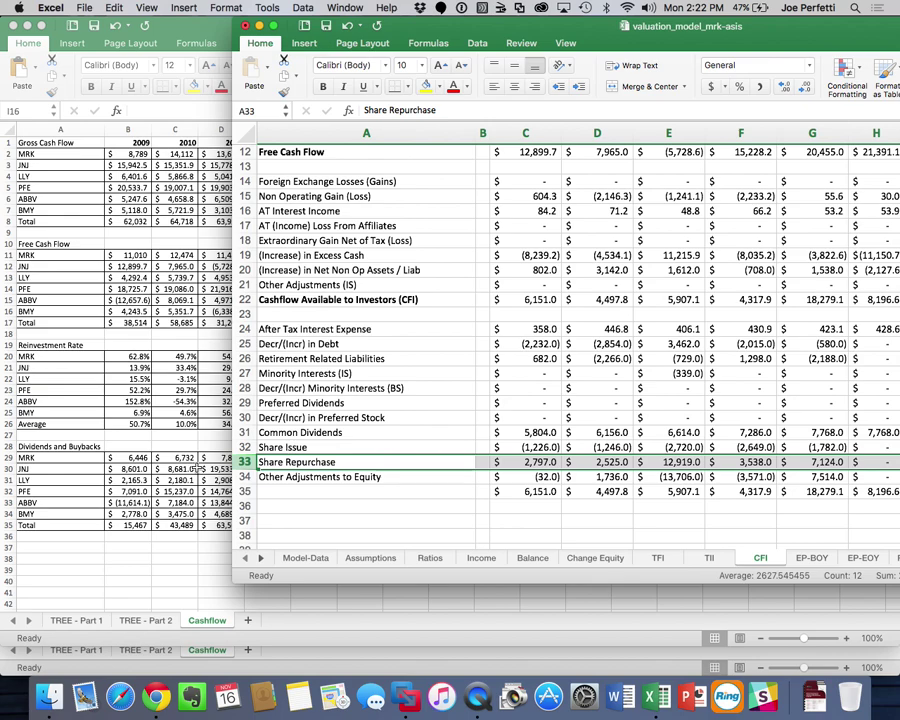
Clear the H1:I16 selection in supertree-pharma and minimize that workbook window
{"action": "left_click", "coordinate": [86, 503]}
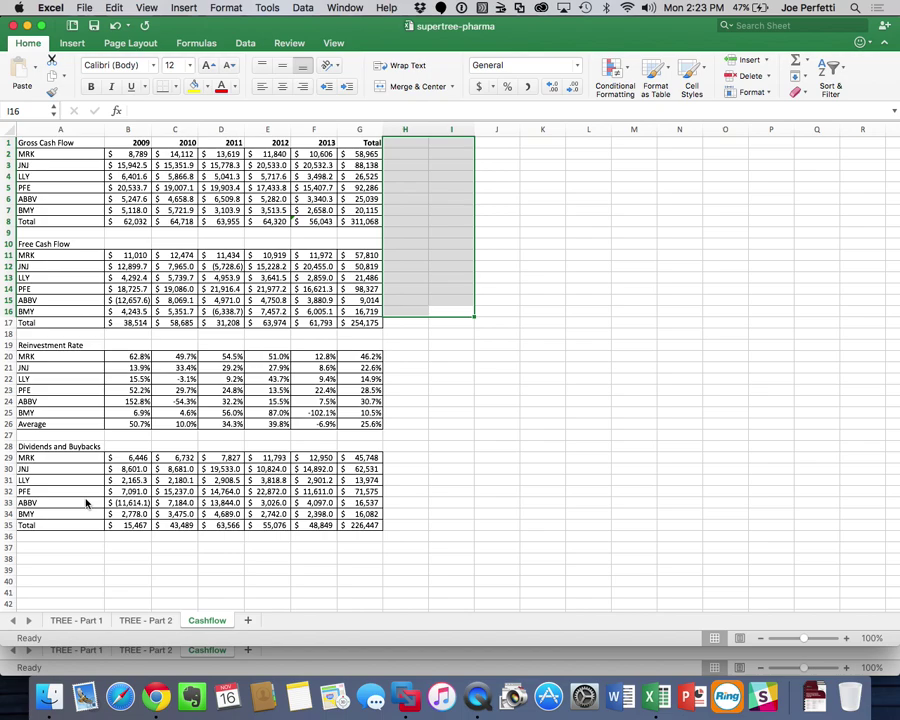
{"action": "left_click", "coordinate": [231, 540]}
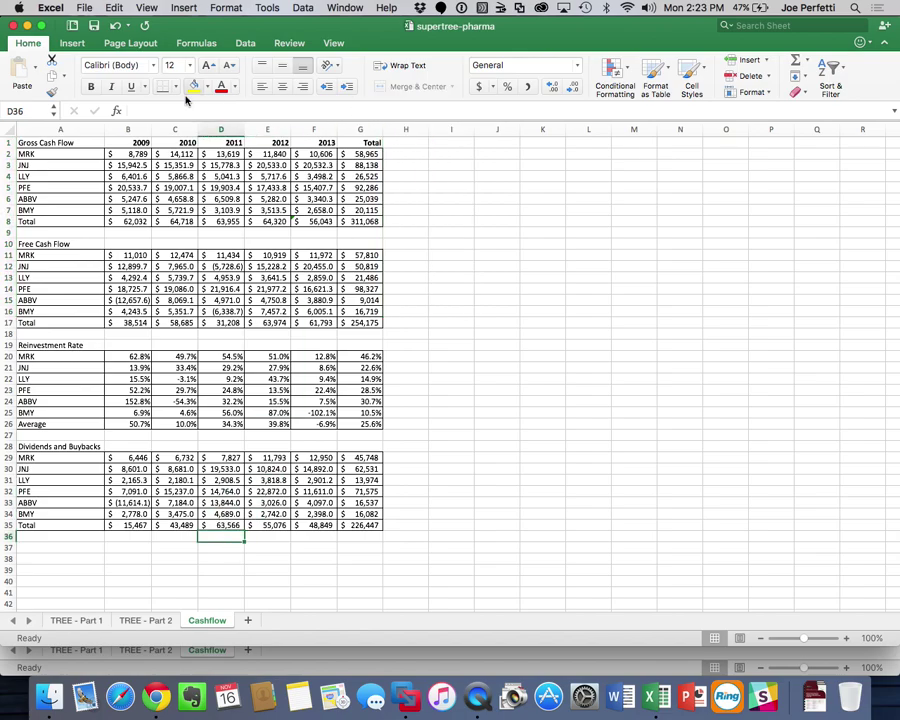
{"action": "left_click", "coordinate": [27, 25]}
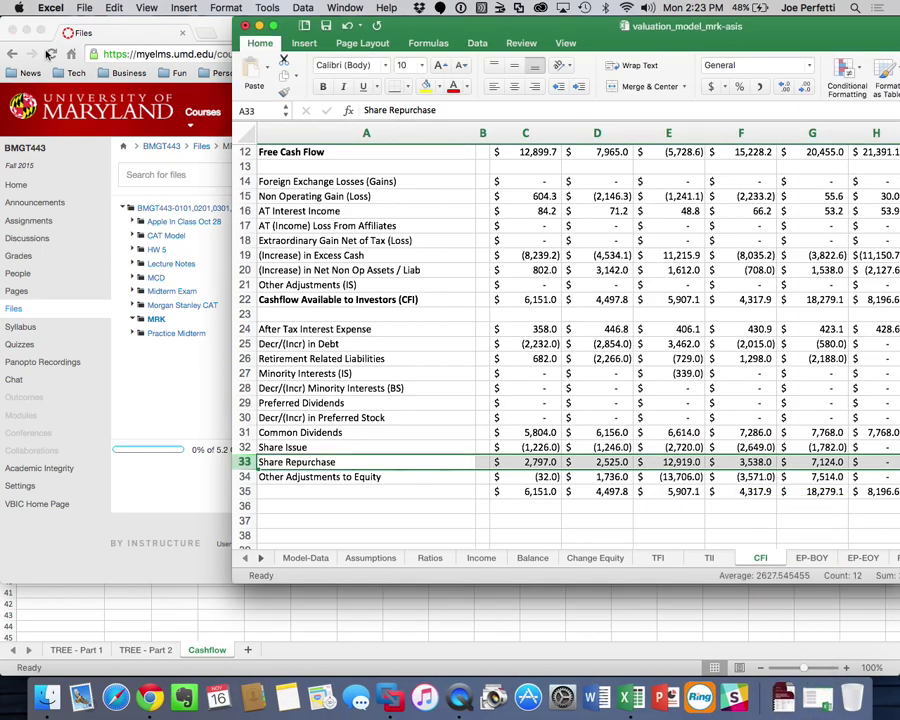
Go back to the BMGT443 course's top-level Files list in Chrome
{"action": "left_click", "coordinate": [237, 308]}
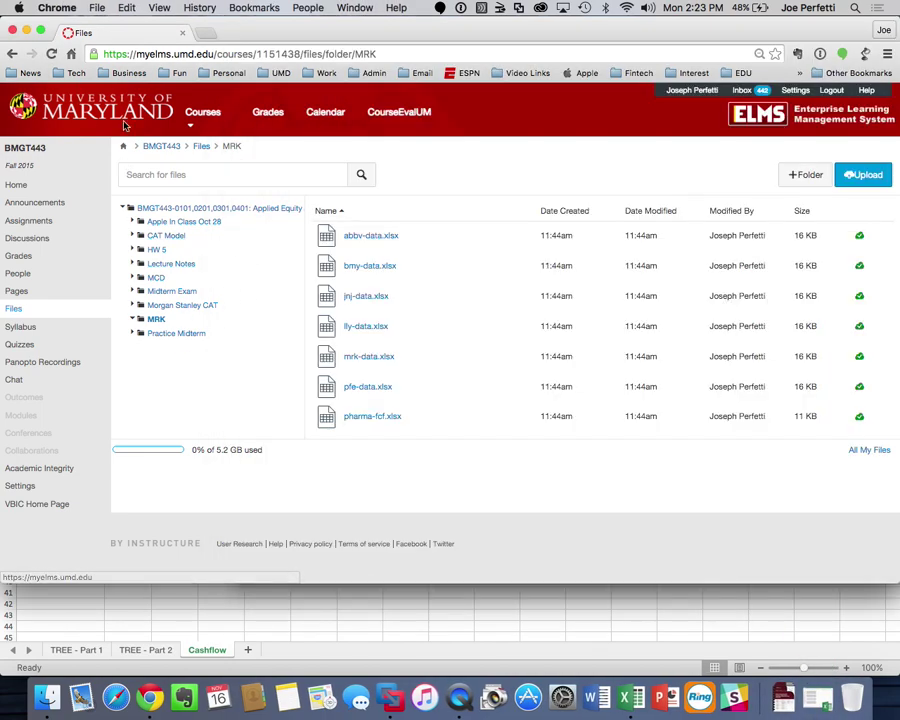
{"action": "left_click", "coordinate": [24, 313]}
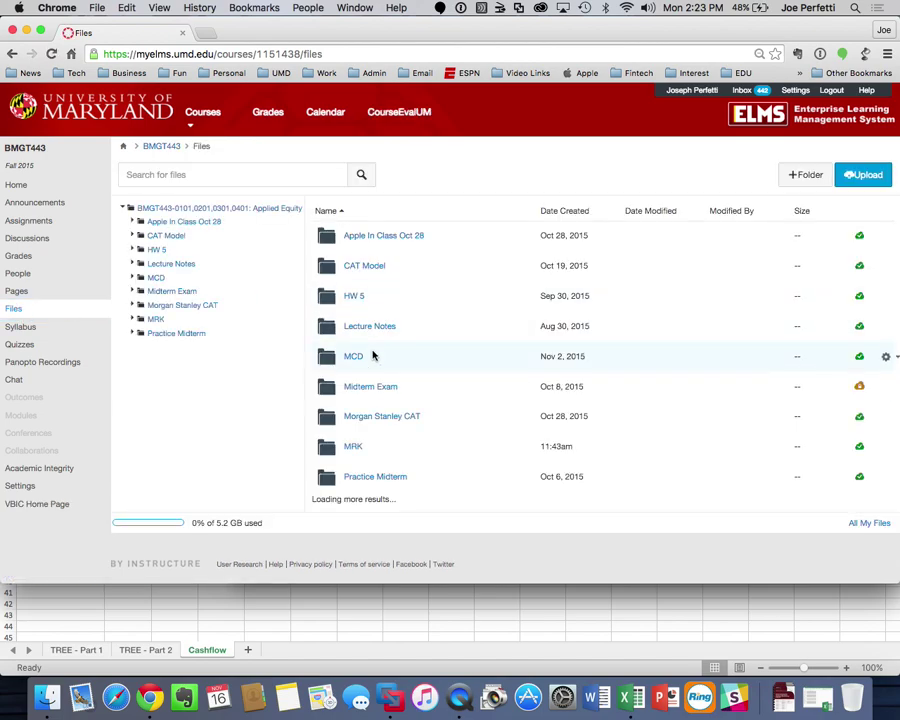
{"action": "scroll", "coordinate": [441, 526], "scroll_direction": "down", "scroll_amount": 5}
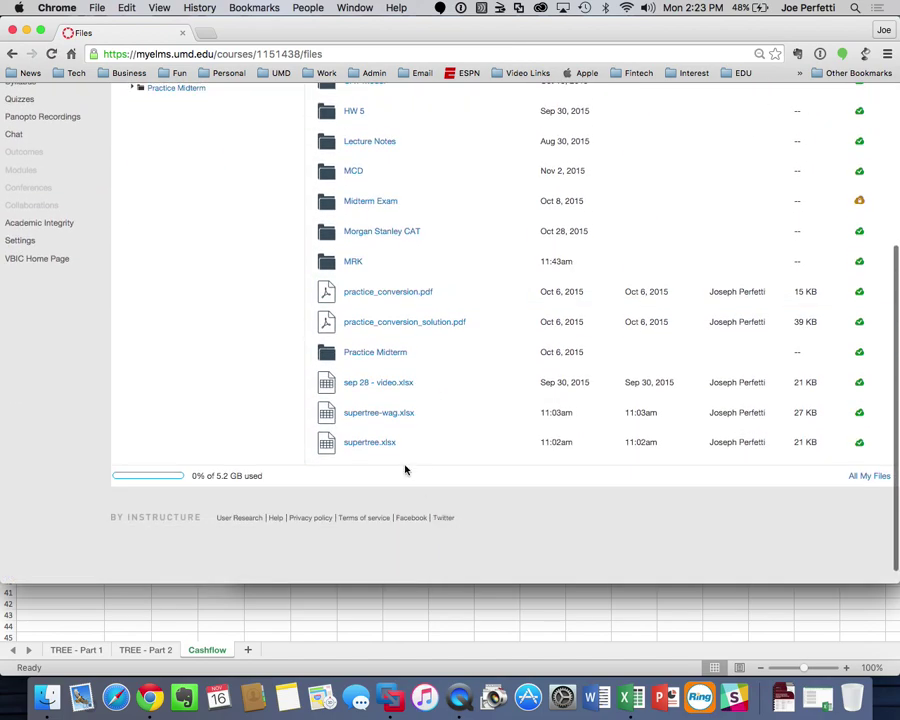
{"action": "left_click", "coordinate": [437, 622]}
Switch to the supertree-wag workbook and make its window taller to show more Cashflow rows
{"action": "left_click", "coordinate": [355, 7]}
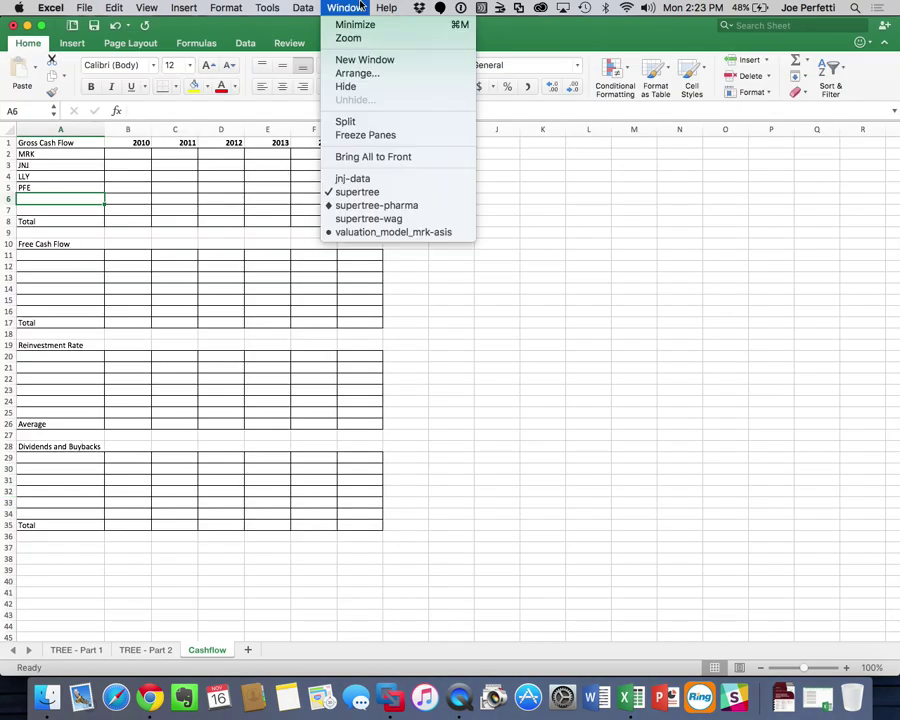
{"action": "left_click", "coordinate": [372, 218]}
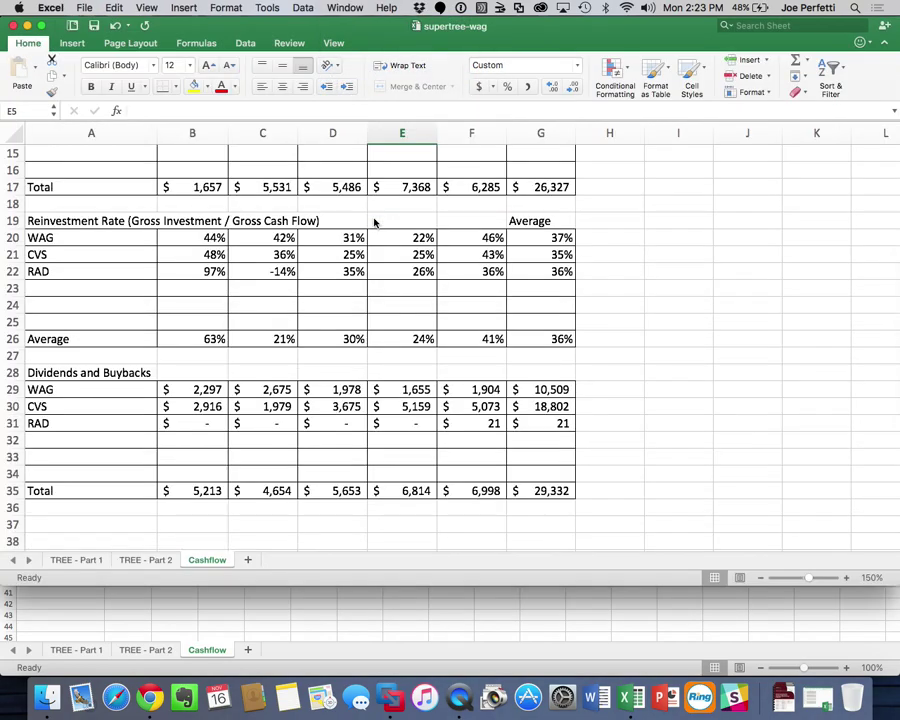
{"action": "scroll", "coordinate": [679, 385], "scroll_direction": "up", "scroll_amount": 7}
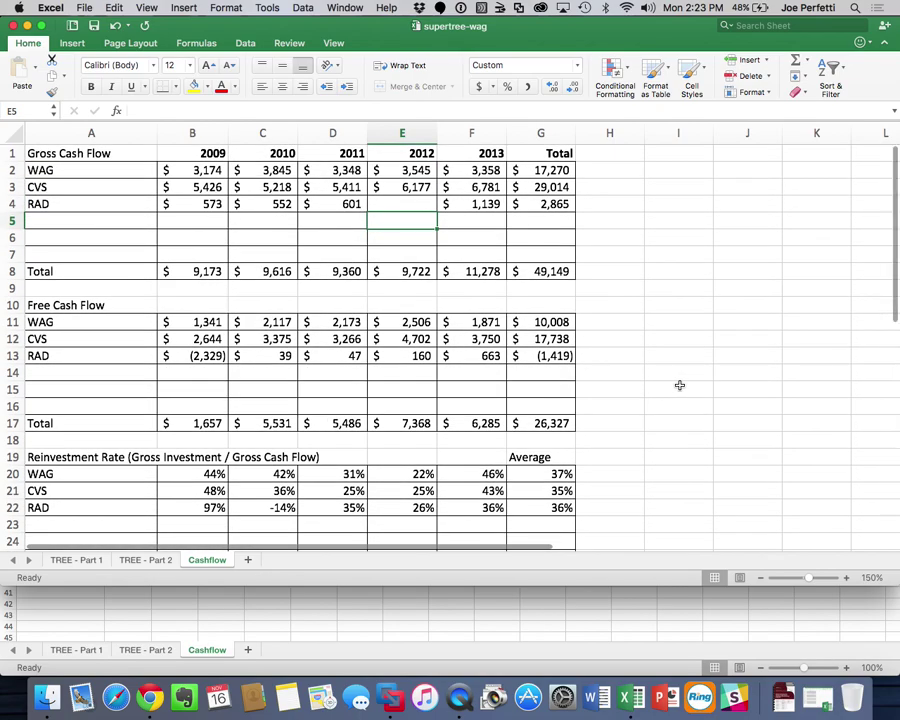
{"action": "left_click_drag", "start_coordinate": [895, 585], "coordinate": [897, 647]}
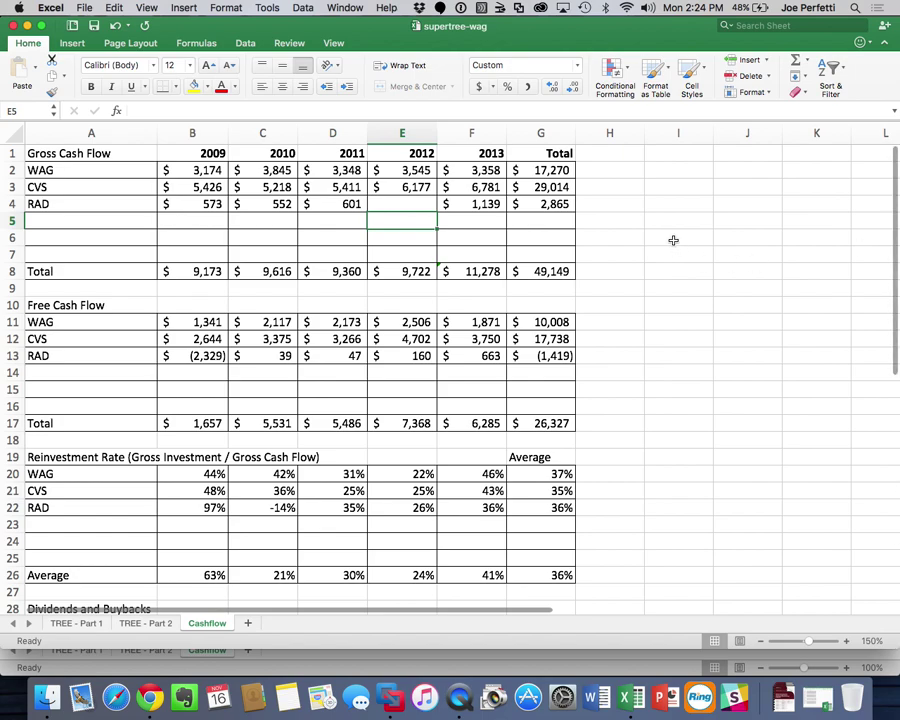
Change the F1 year header to 2014, then check the G8 and G17 SUM totals
{"action": "left_click", "coordinate": [468, 156]}
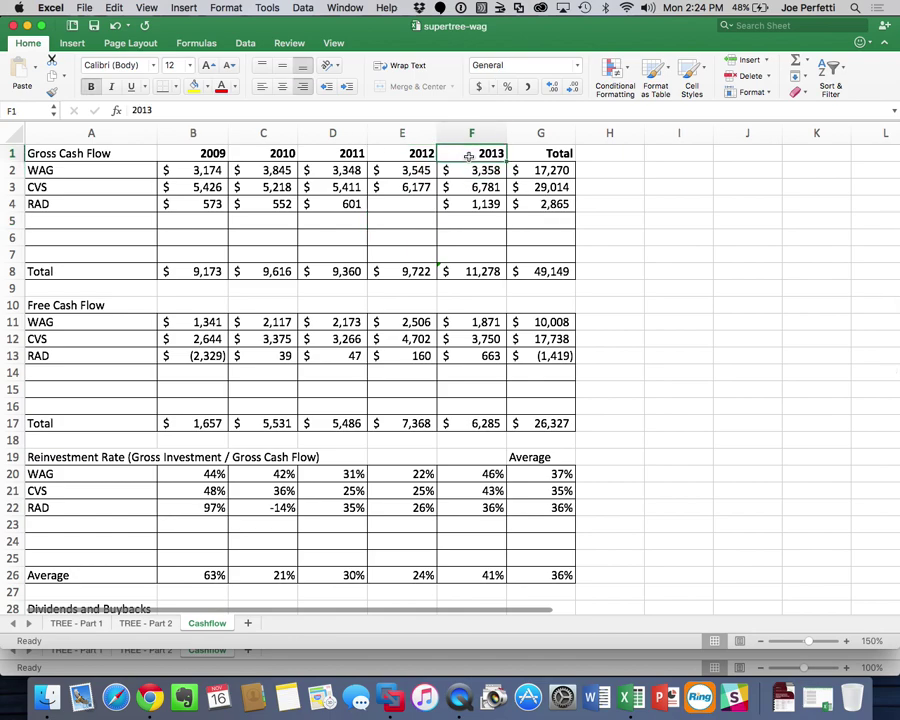
{"action": "type", "text": "2014"}
{"action": "key", "text": "Return"}
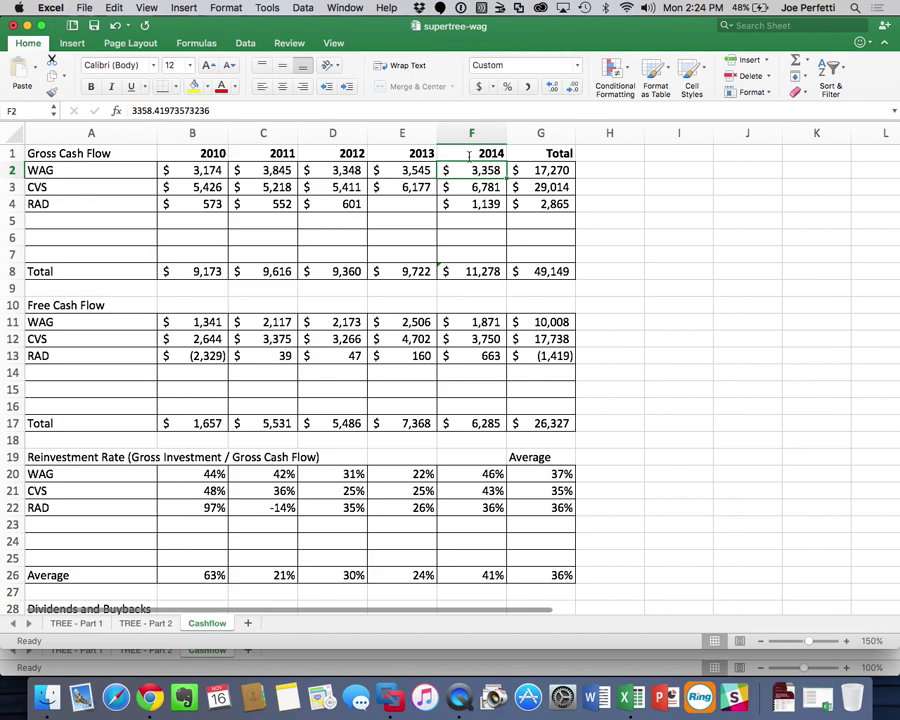
{"action": "left_click", "coordinate": [558, 272]}
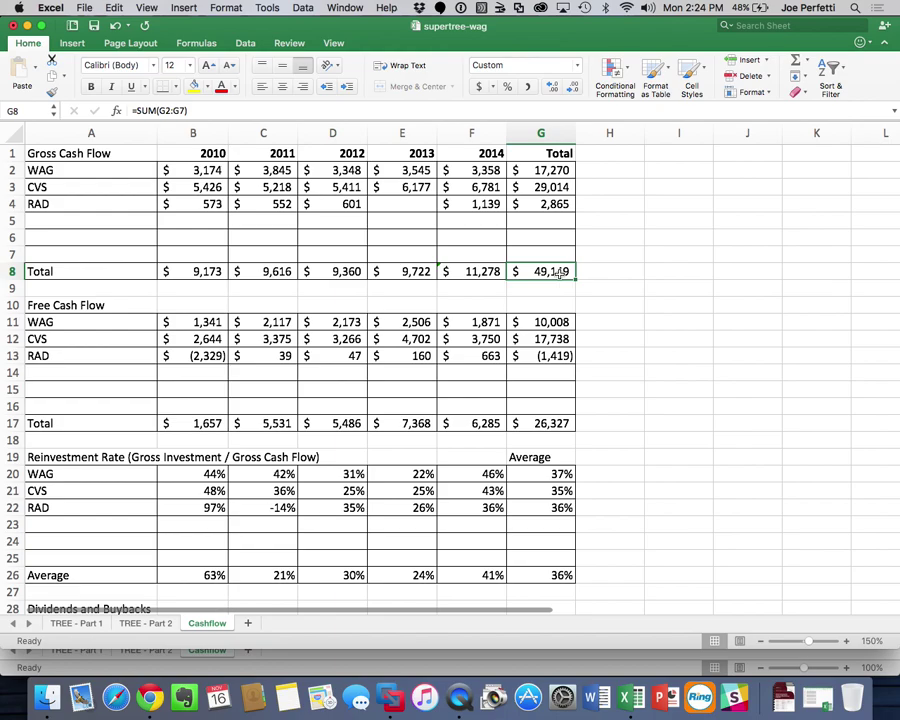
{"action": "left_click", "coordinate": [560, 423]}
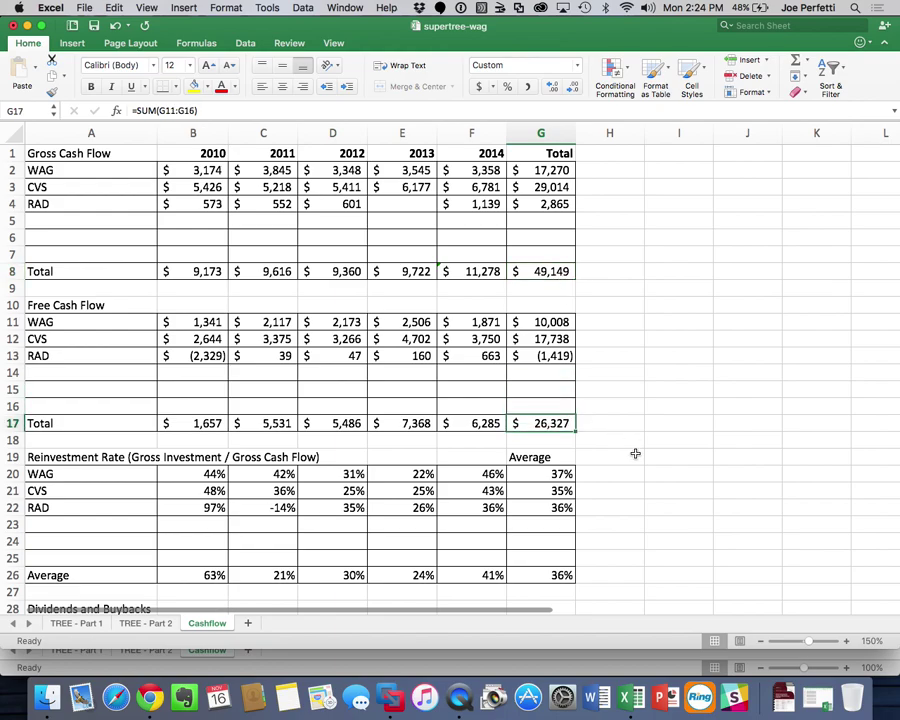
{"action": "scroll", "coordinate": [635, 454], "scroll_direction": "down", "scroll_amount": 3}
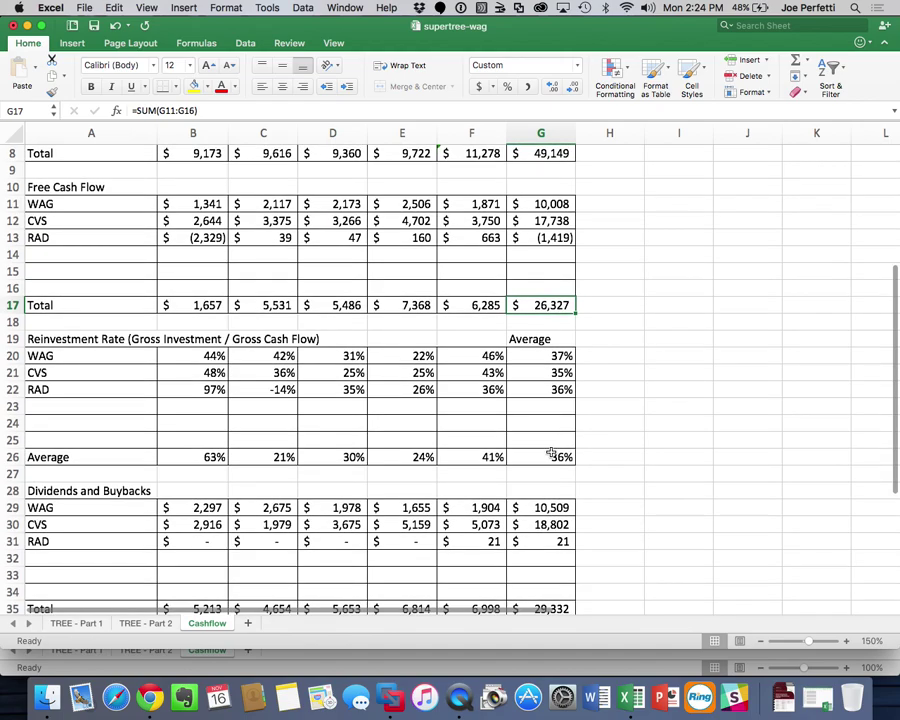
{"action": "left_click", "coordinate": [558, 445]}
{"action": "left_click", "coordinate": [563, 456]}
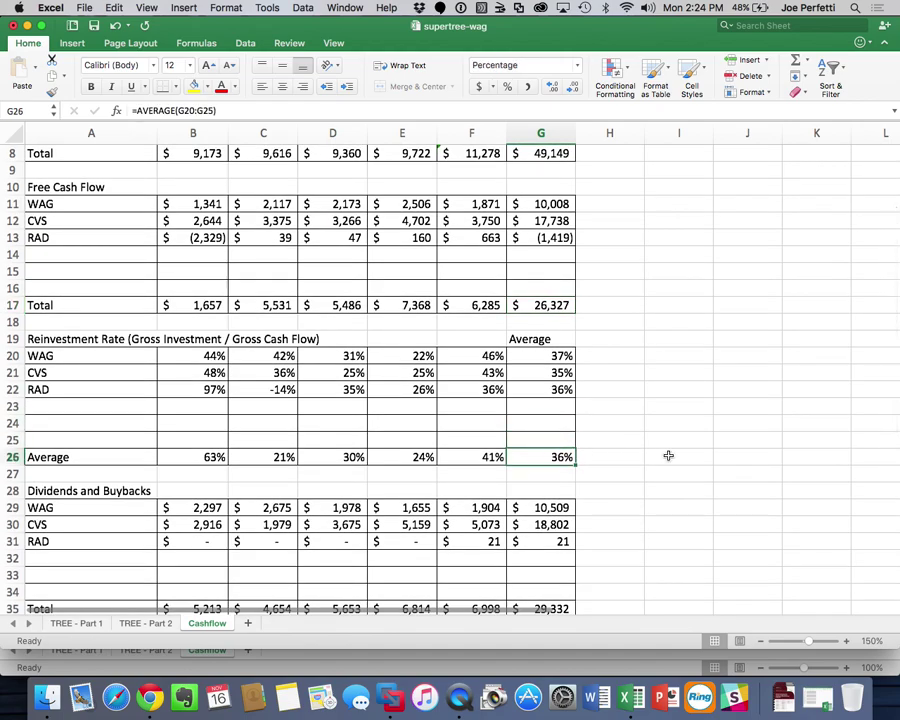
{"action": "scroll", "coordinate": [668, 456], "scroll_direction": "down", "scroll_amount": 2}
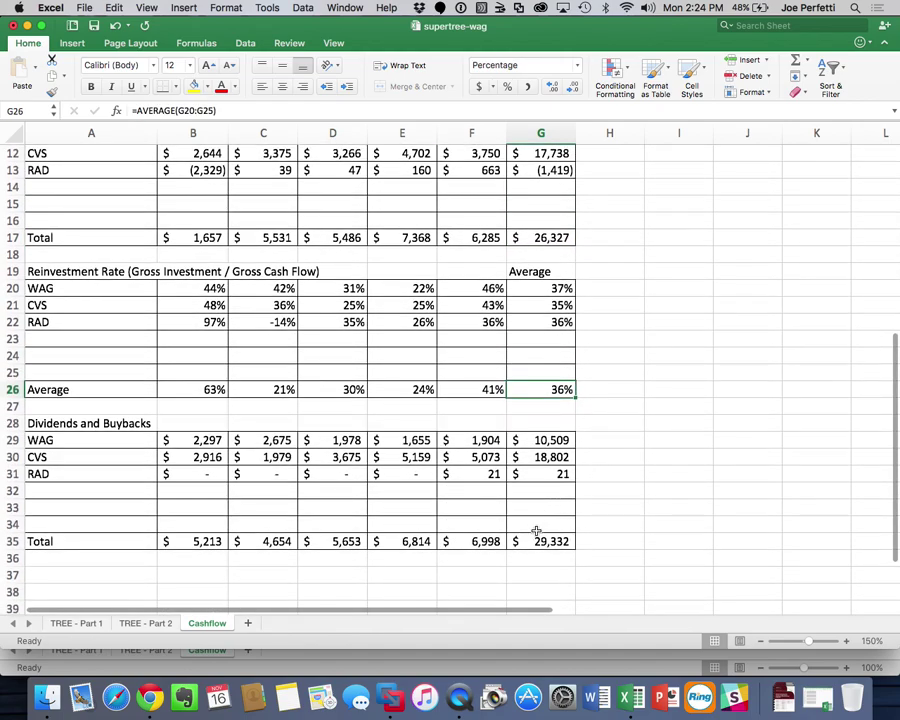
{"action": "left_click", "coordinate": [533, 541]}
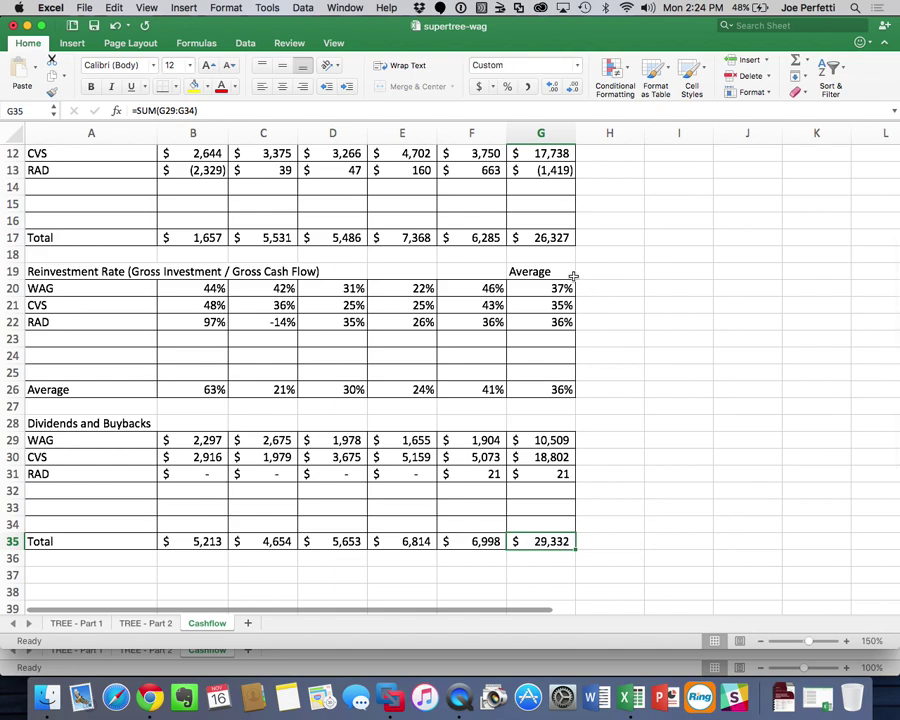
{"action": "left_click", "coordinate": [563, 239]}
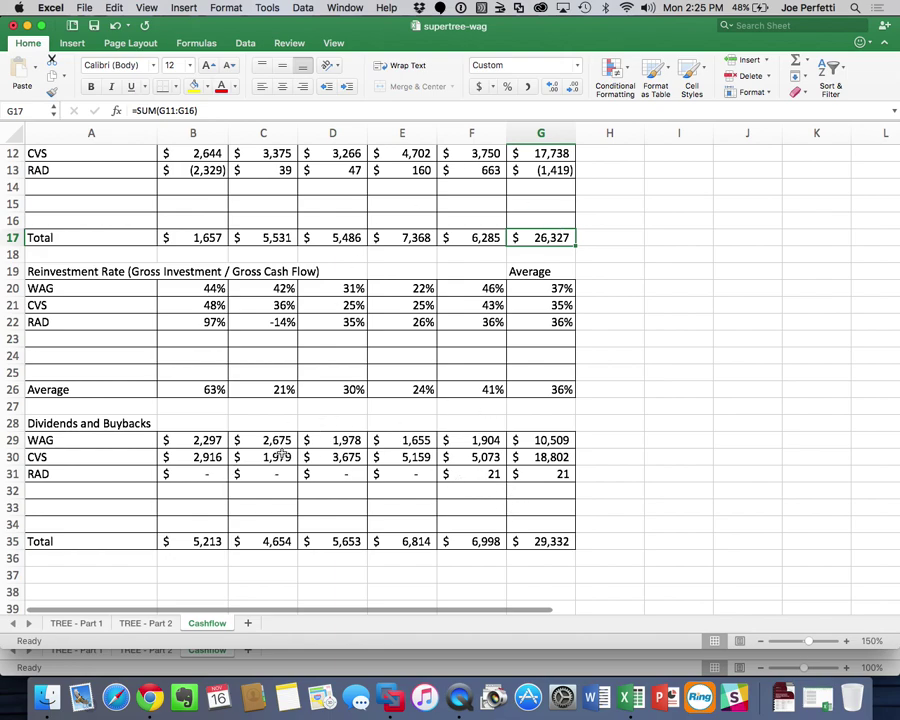
{"action": "left_click", "coordinate": [552, 456]}
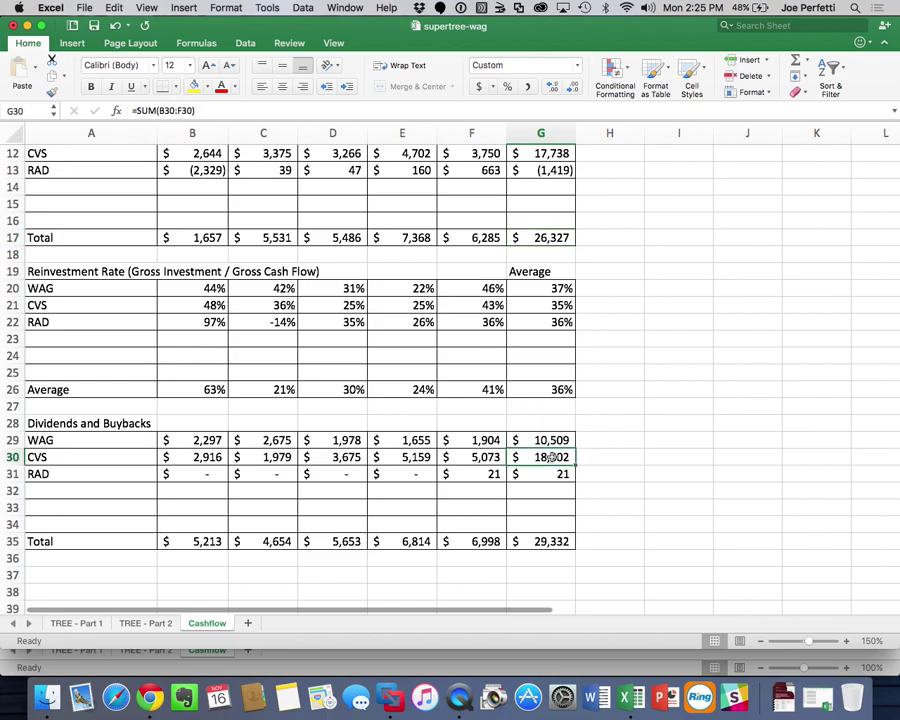
{"action": "scroll", "coordinate": [530, 400], "scroll_direction": "up", "scroll_amount": 5}
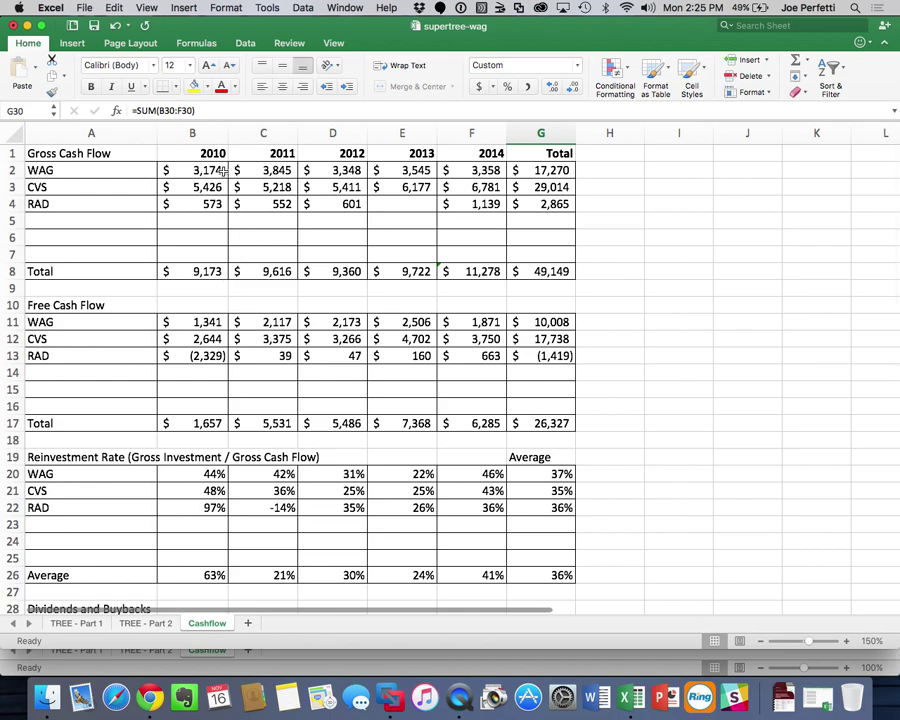
{"action": "left_click", "coordinate": [178, 210]}
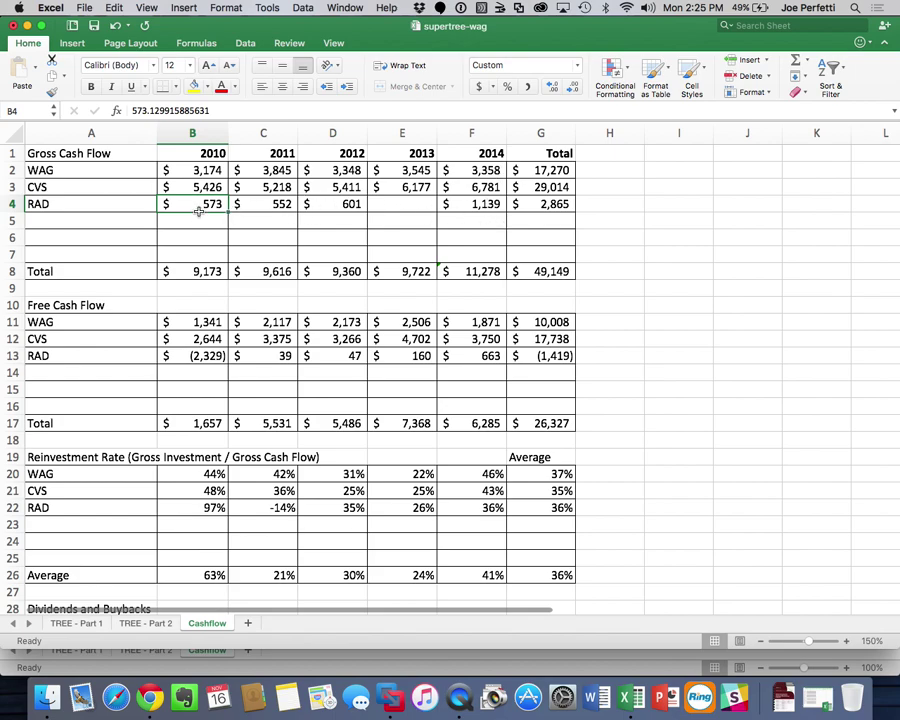
{"action": "left_click", "coordinate": [489, 206]}
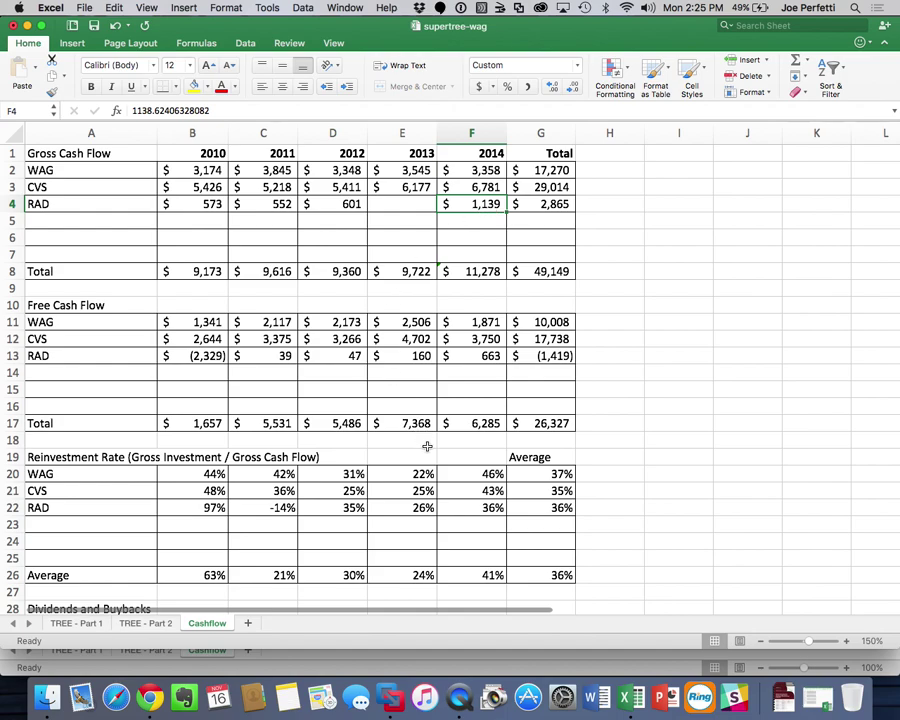
{"action": "left_click", "coordinate": [490, 576]}
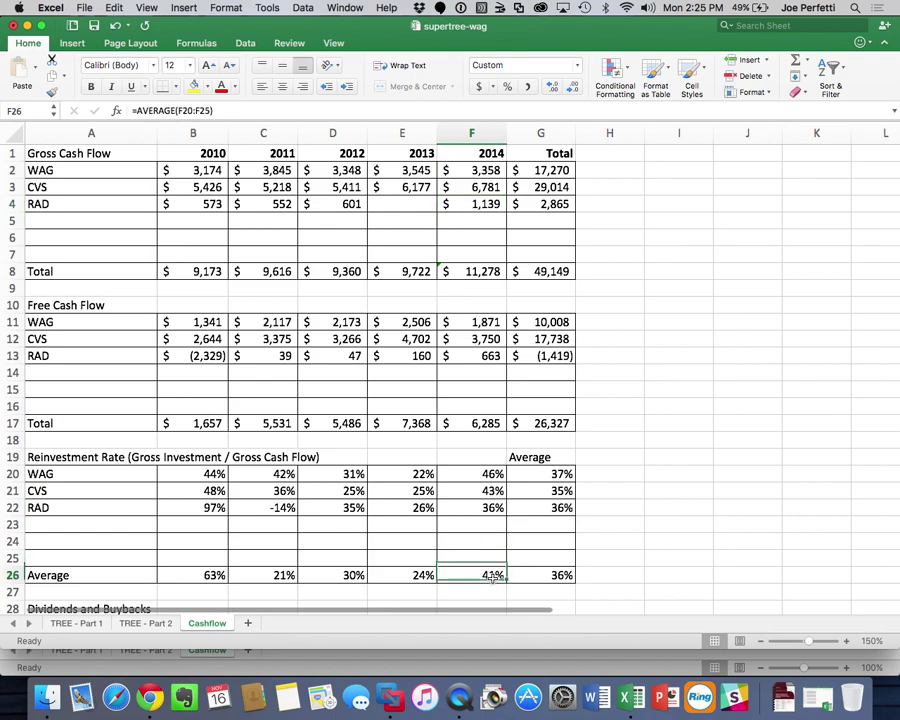
{"action": "left_click", "coordinate": [421, 577]}
{"action": "left_click", "coordinate": [344, 580]}
{"action": "left_click", "coordinate": [208, 591]}
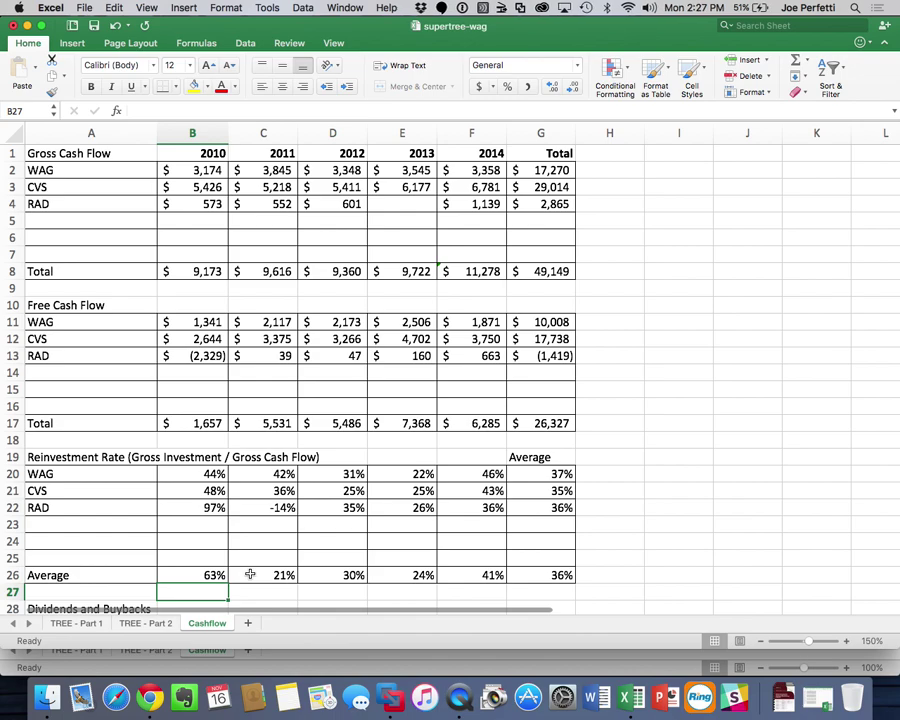
Switch to the TREE - Part 1 sheet, scrolled back to column A
{"action": "left_click", "coordinate": [66, 622]}
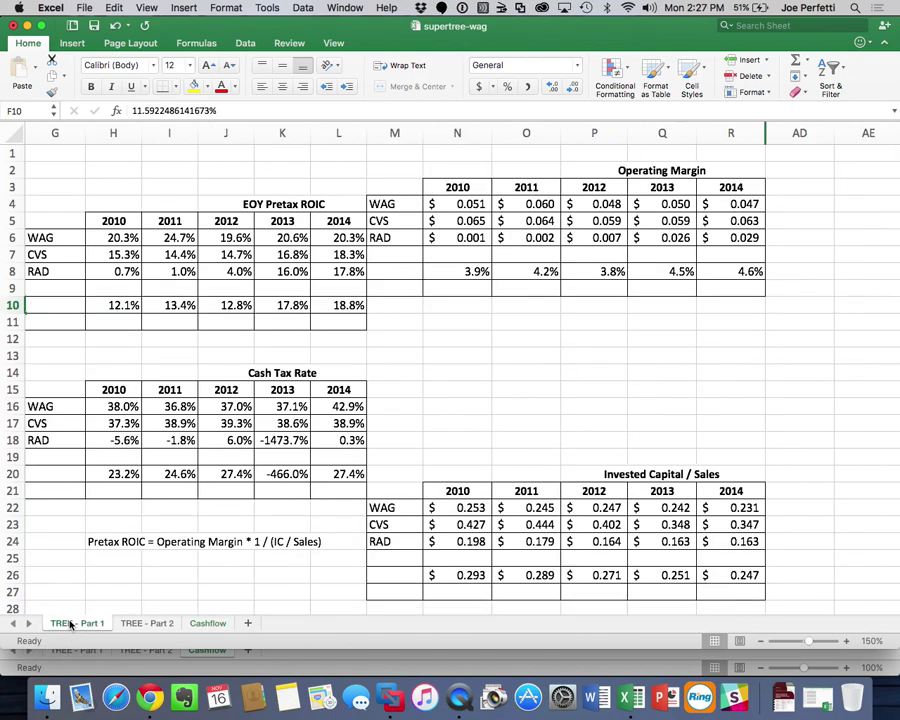
{"action": "scroll", "coordinate": [179, 466], "scroll_direction": "left", "scroll_amount": 8}
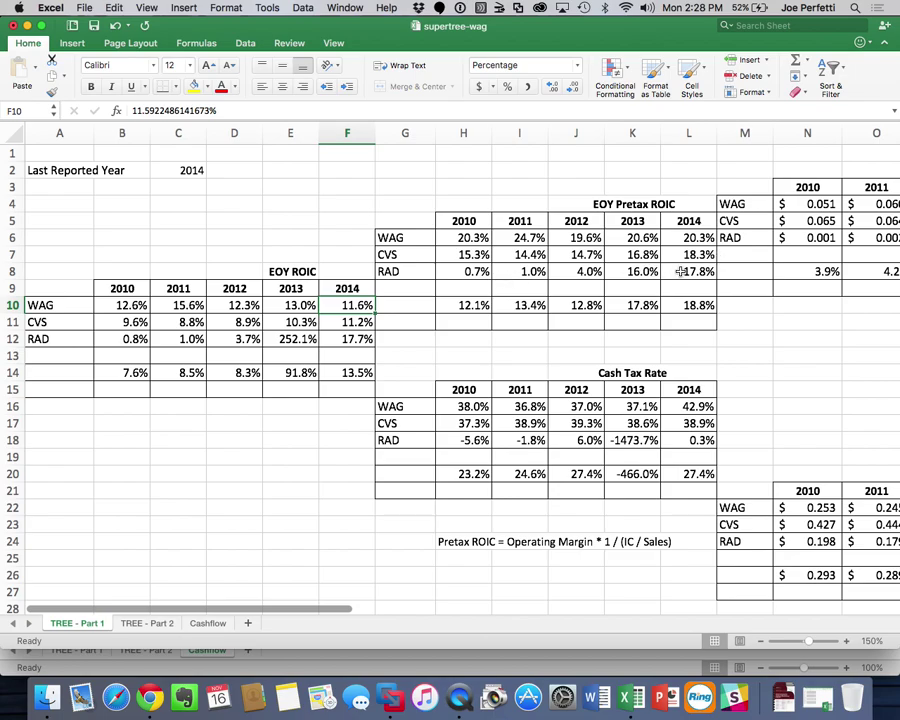
Scroll TREE - Part 1 to the Operating Margin tables, then switch to the TREE - Part 2 sheet
{"action": "scroll", "coordinate": [681, 271], "scroll_direction": "right", "scroll_amount": 5}
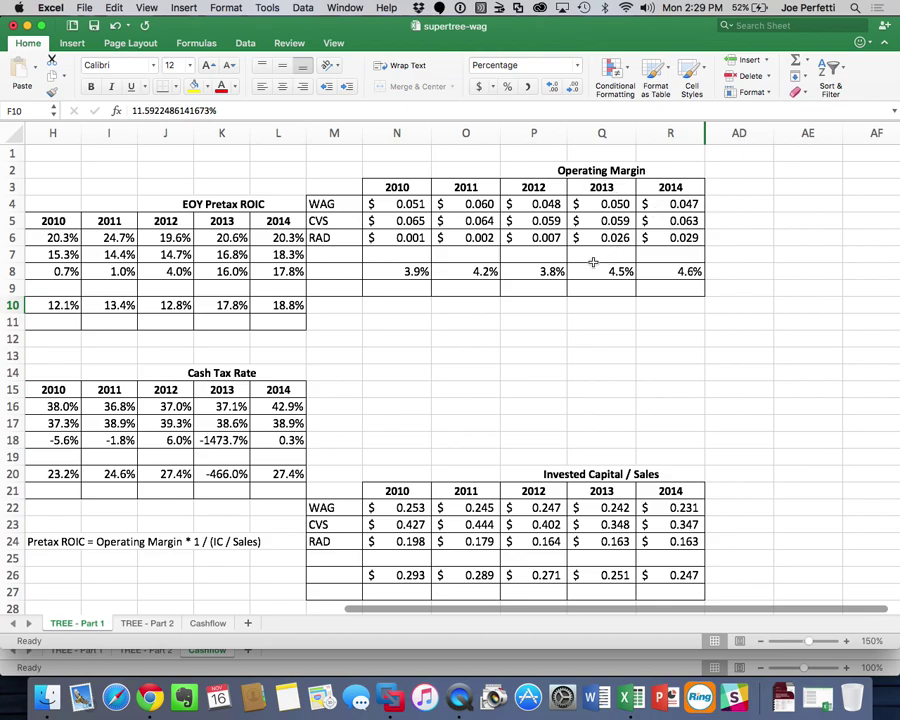
{"action": "scroll", "coordinate": [626, 352], "scroll_direction": "down", "scroll_amount": 3}
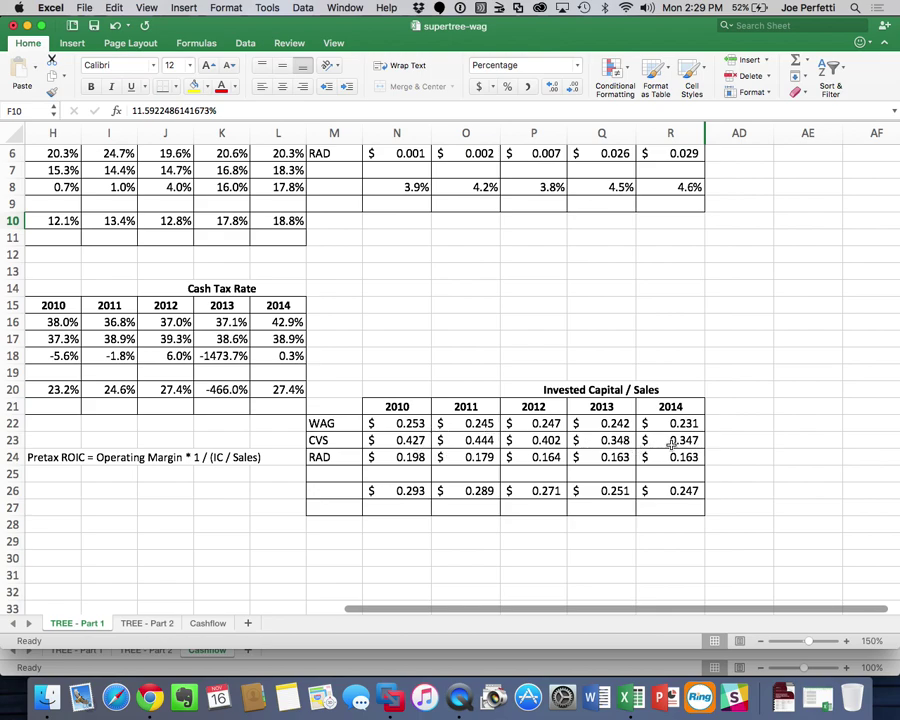
{"action": "left_click", "coordinate": [147, 623]}
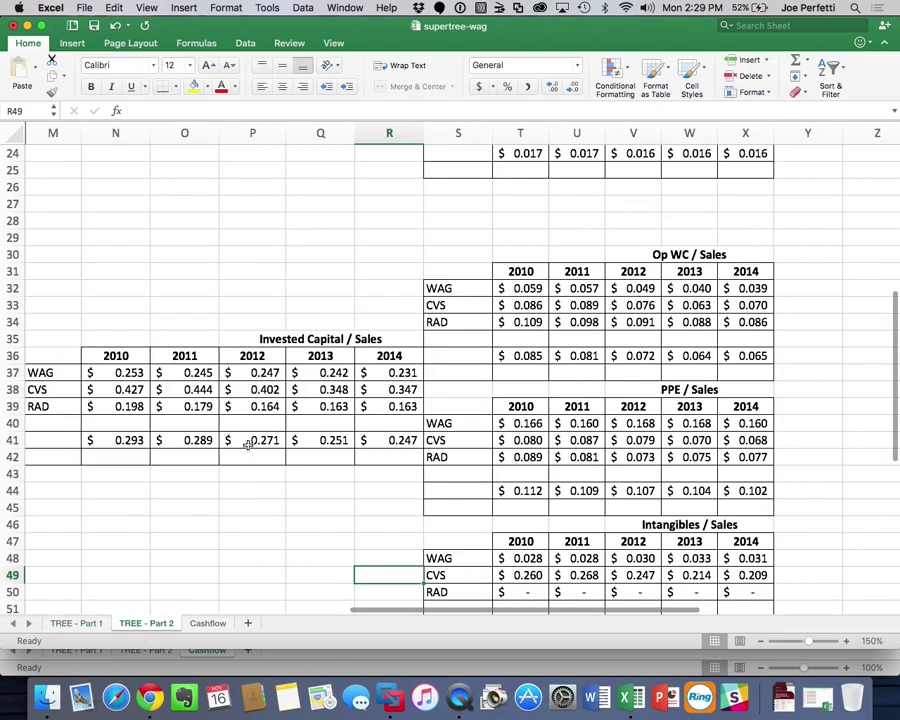
{"action": "scroll", "coordinate": [248, 445], "scroll_direction": "down", "scroll_amount": 5}
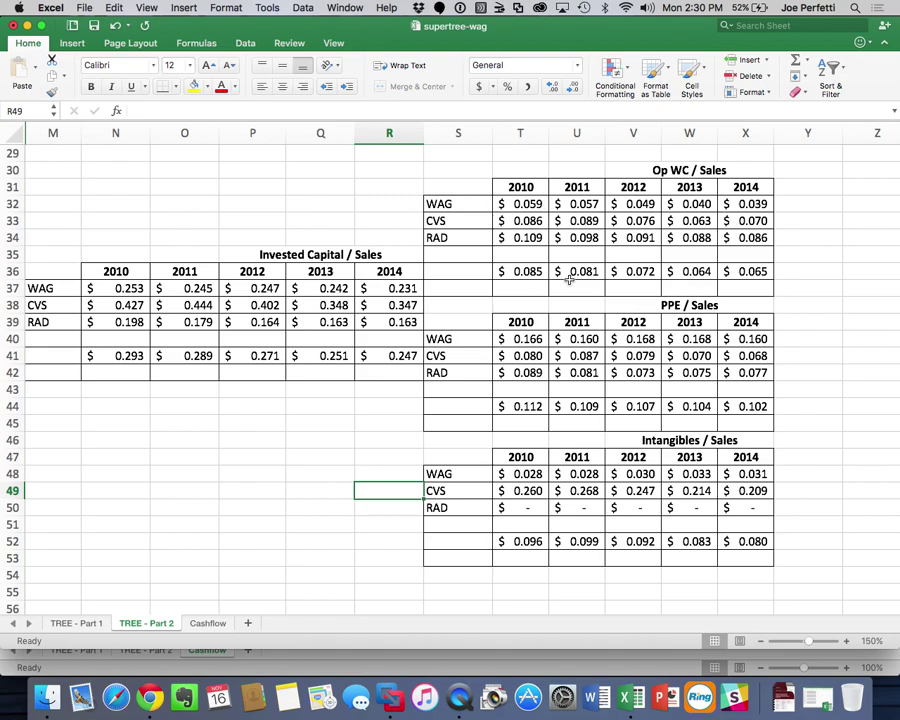
Scroll up on TREE - Part 2 to view the margin and ratio tables
{"action": "scroll", "coordinate": [569, 280], "scroll_direction": "up", "scroll_amount": 10}
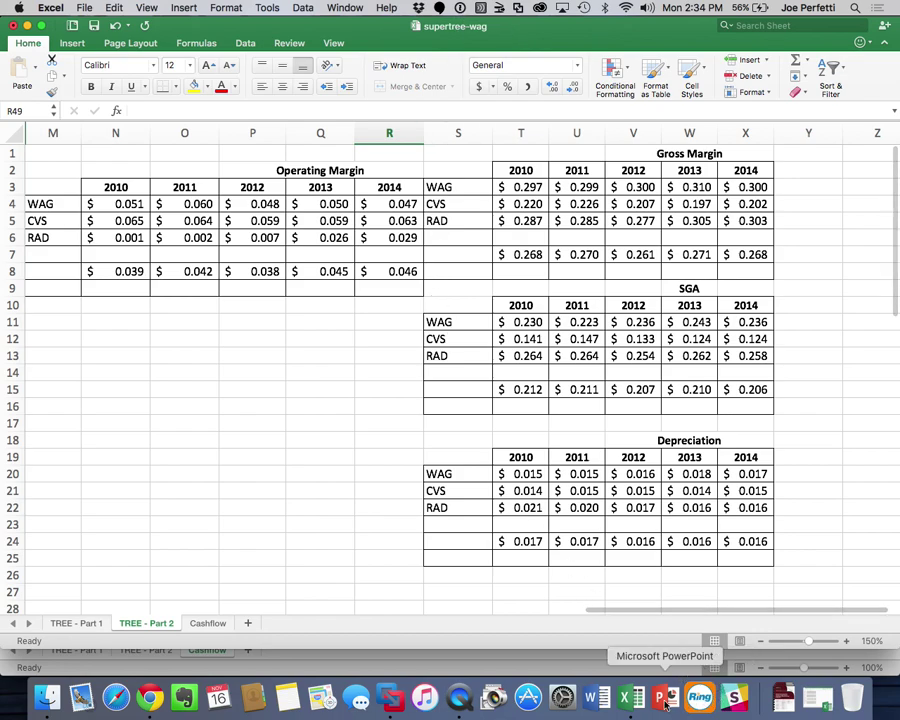
Quit QuickTime Player and name the recording 'Nov 16 BMGT 443 Supertree'
{"action": "left_click", "coordinate": [460, 698]}
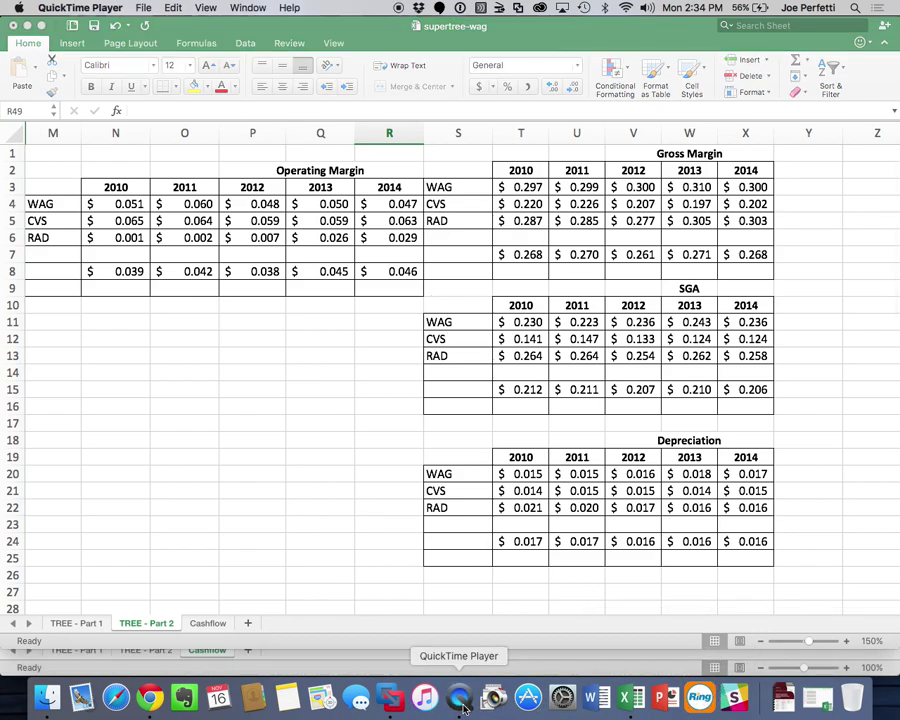
{"action": "left_click", "coordinate": [56, 8]}
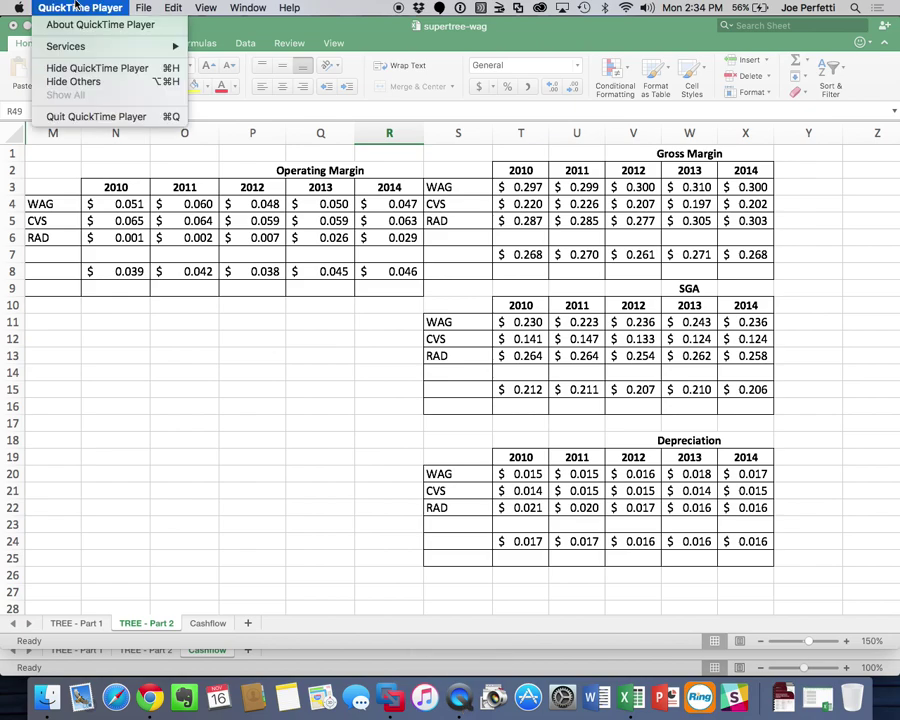
{"action": "left_click", "coordinate": [110, 117]}
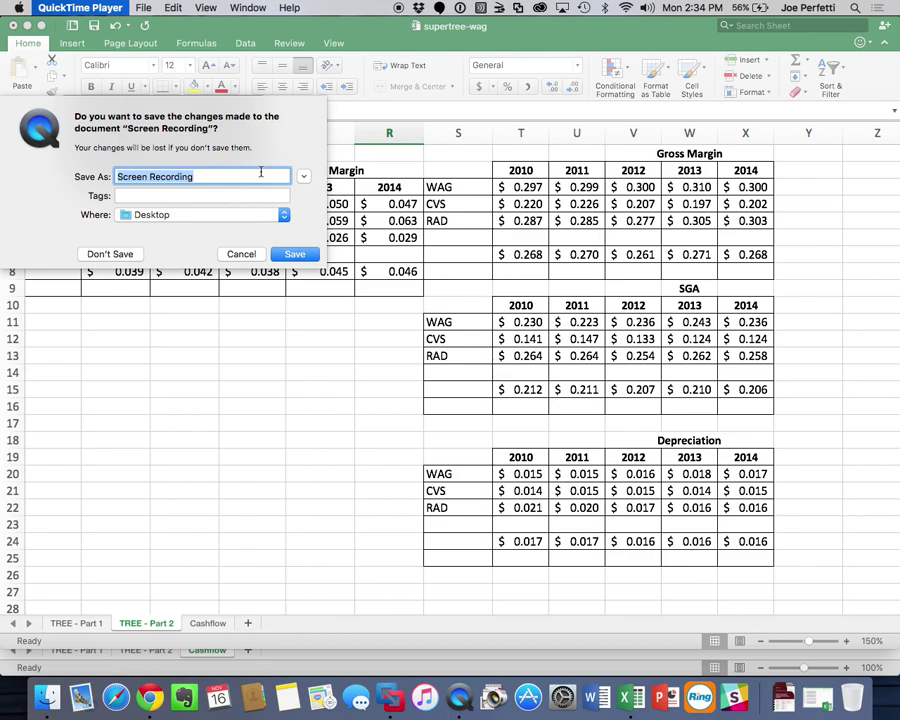
{"action": "type", "text": "Nov"}
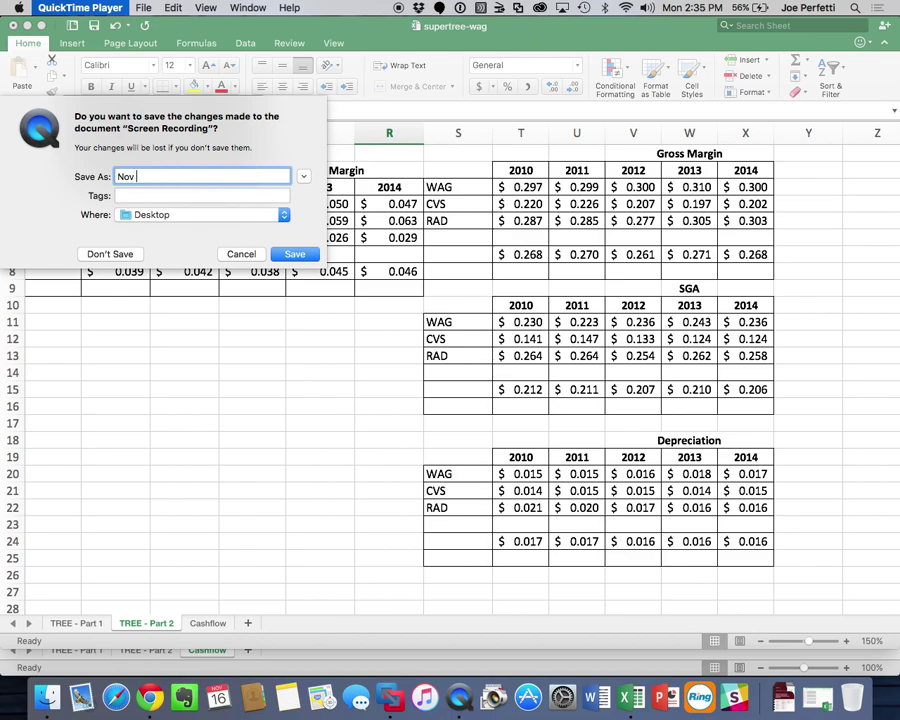
{"action": "type", "text": " 16 BMGT 443 Supertree"}
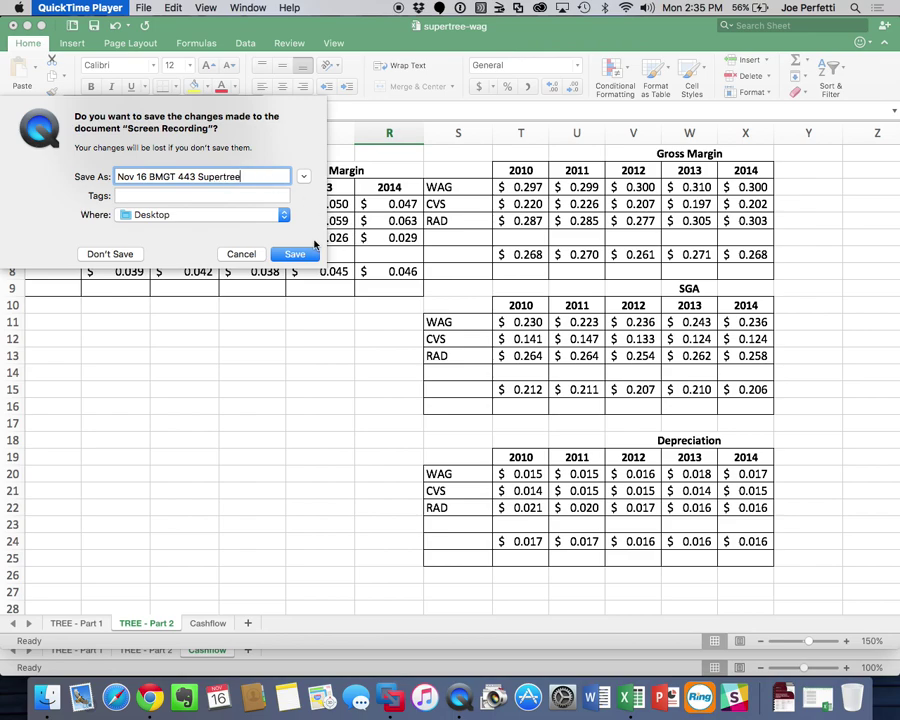